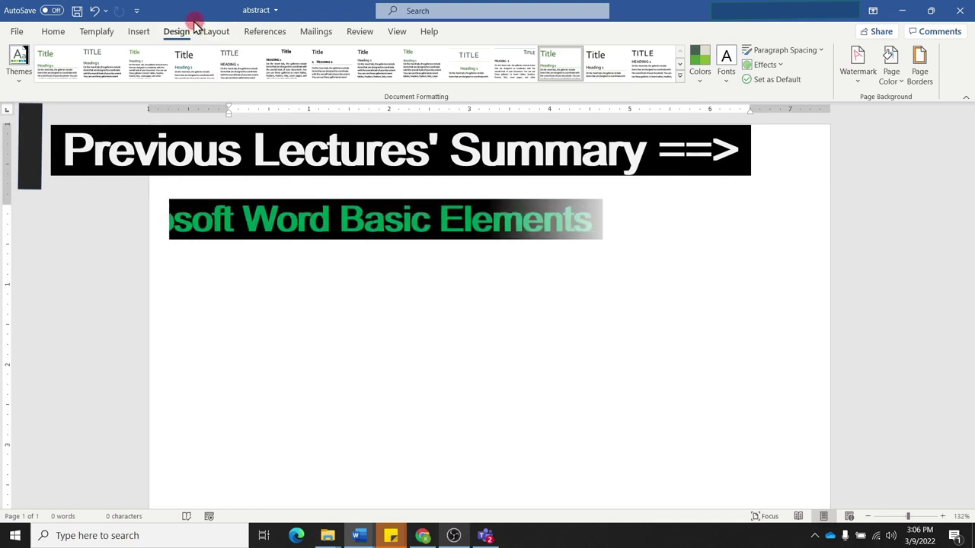
Move from the Home ribbon to the Insert ribbon in the blank 'abstract' document
click(55, 32)
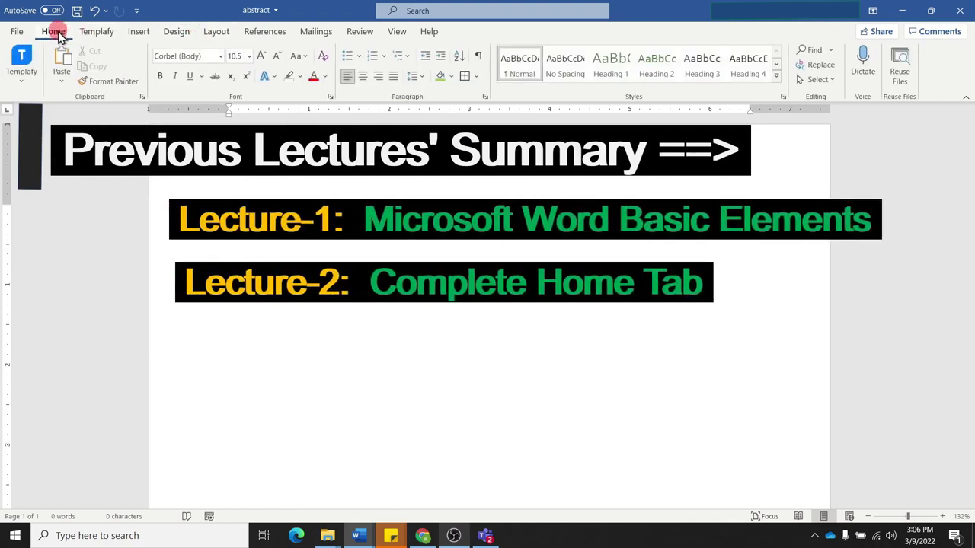
click(137, 34)
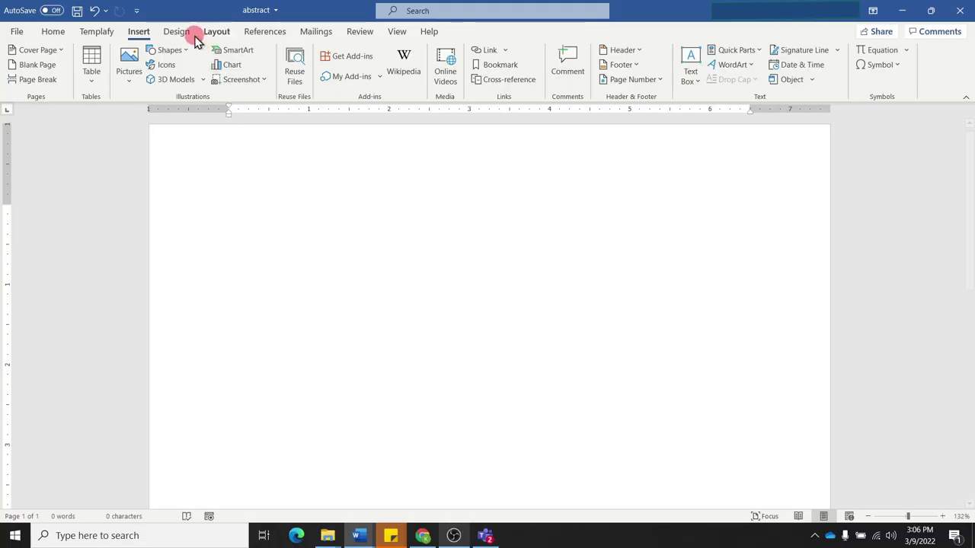
Browse the Design tab's theme list without choosing a theme
click(190, 38)
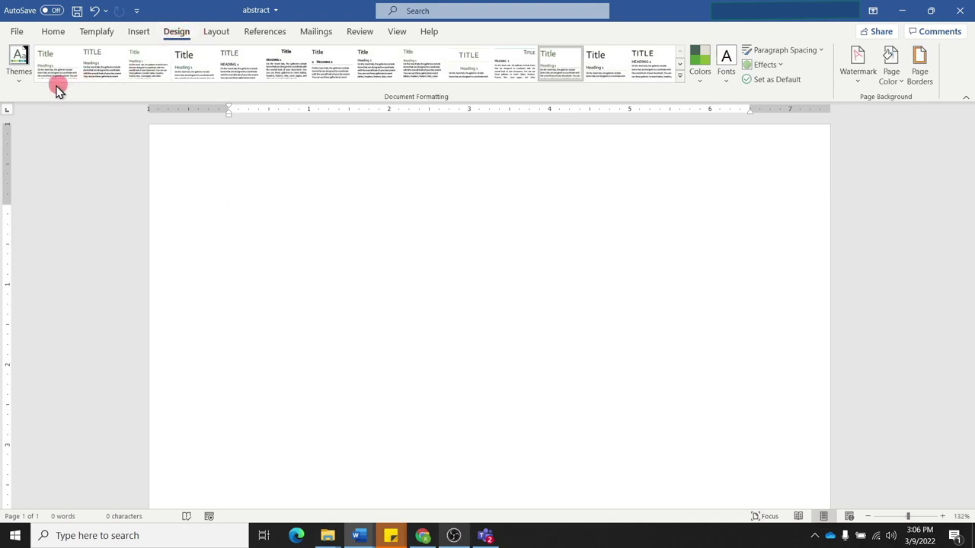
click(21, 85)
click(21, 86)
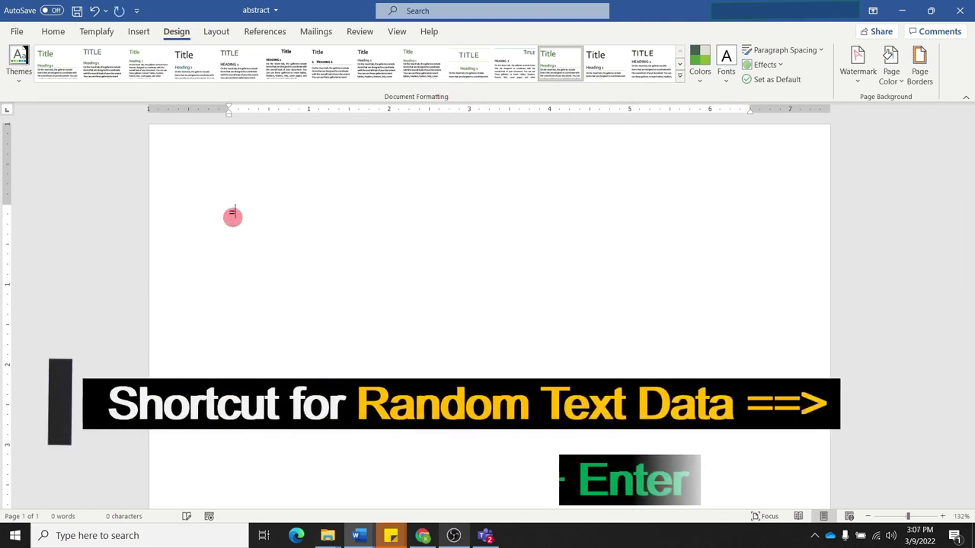
Generate sample paragraphs with =rand() and insert a blank line above them
text(=rand()
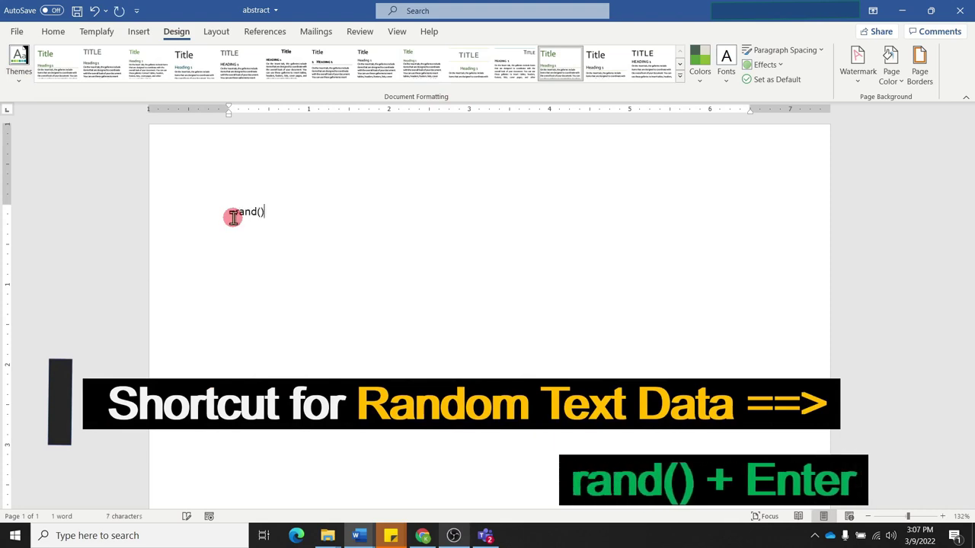
key(Return)
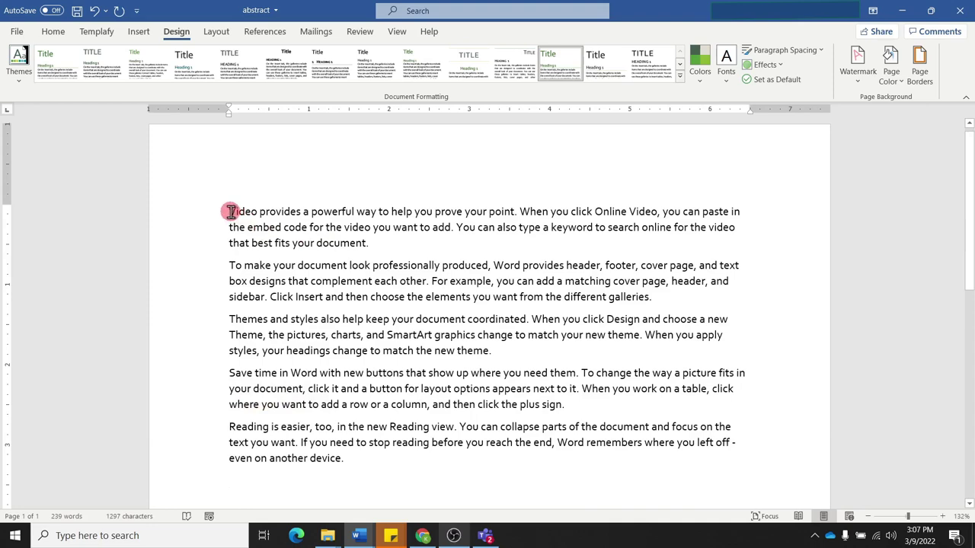
drag(231, 211, 371, 448)
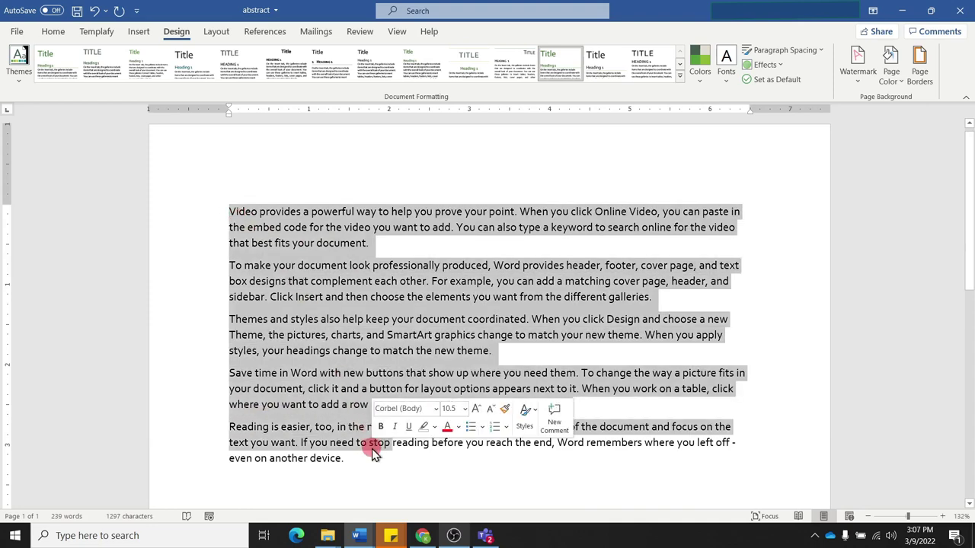
click(371, 449)
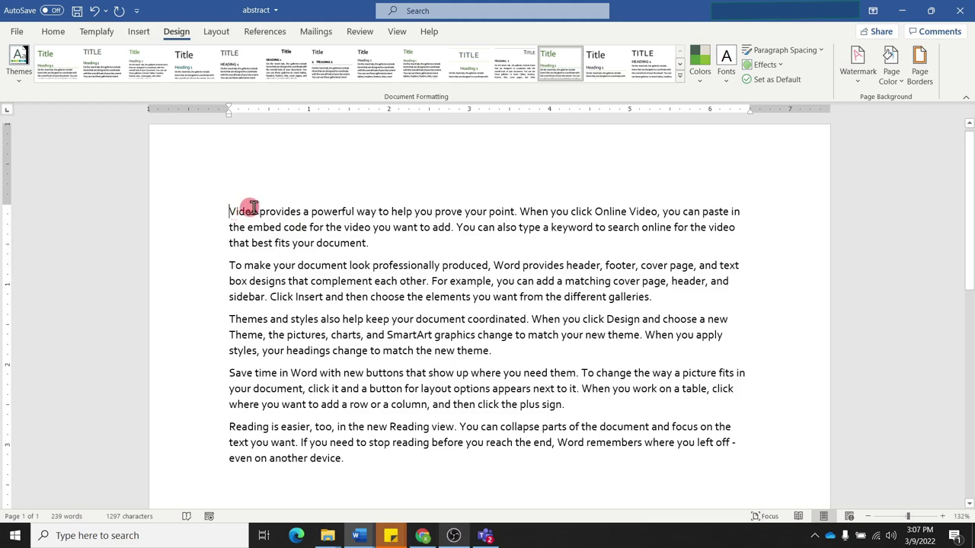
key(ctrl+Home)
key(Return)
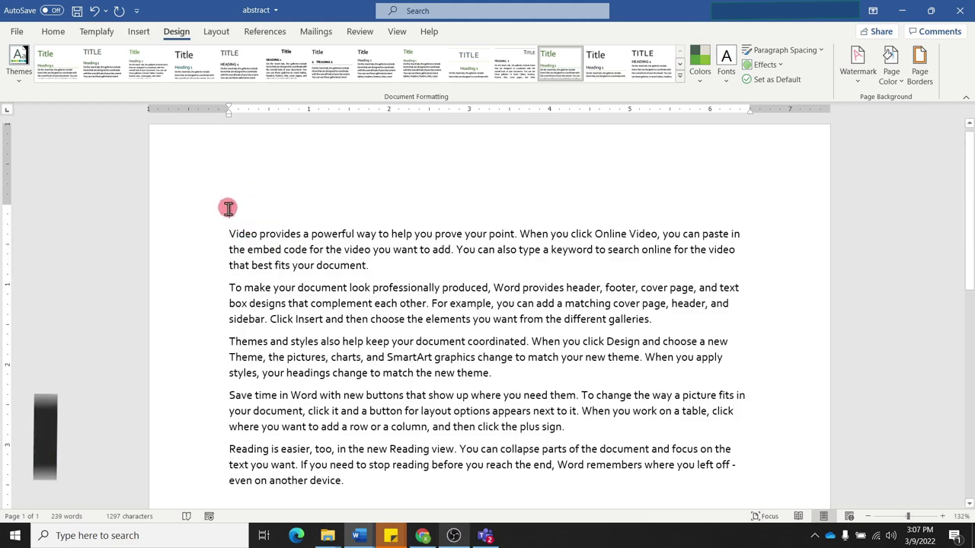
Type the title 'MS Word' on the first line in the Title style
click(53, 31)
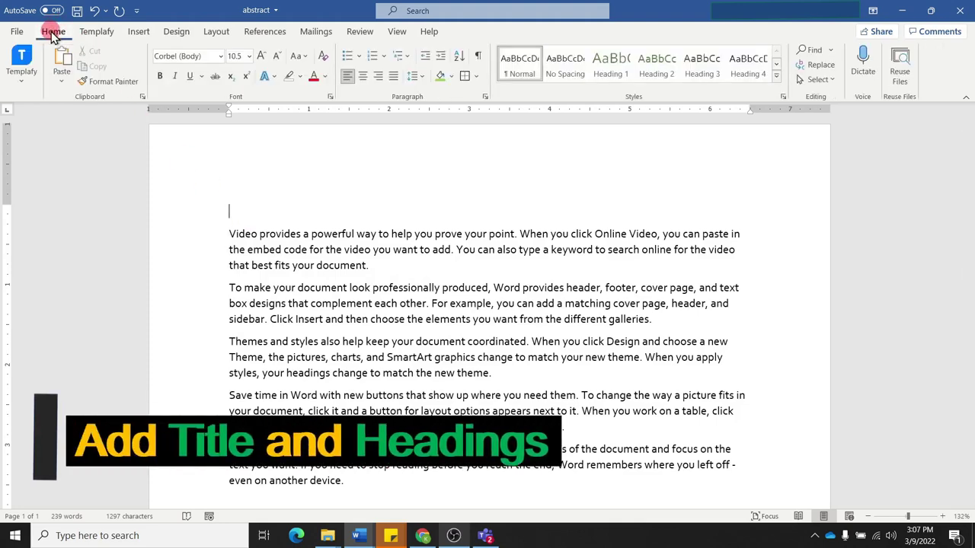
click(776, 76)
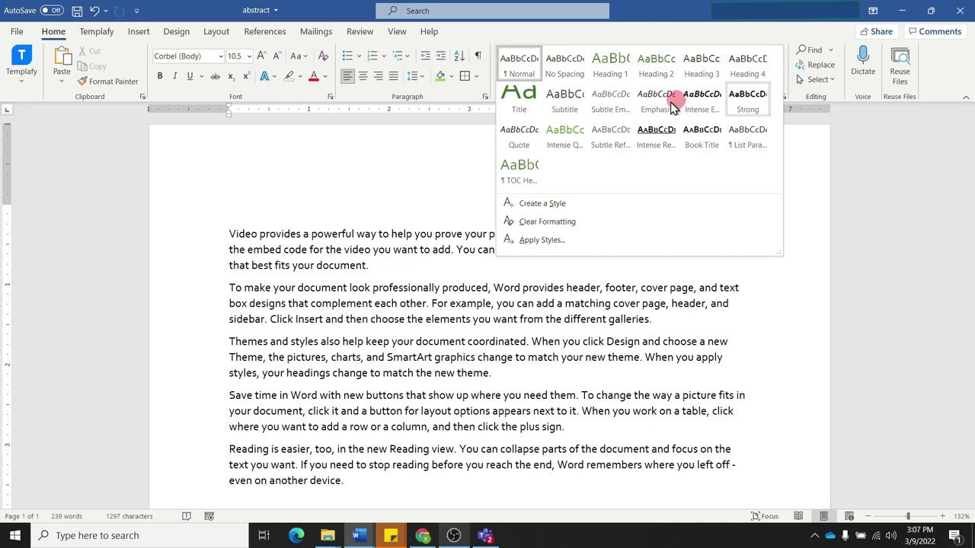
click(519, 95)
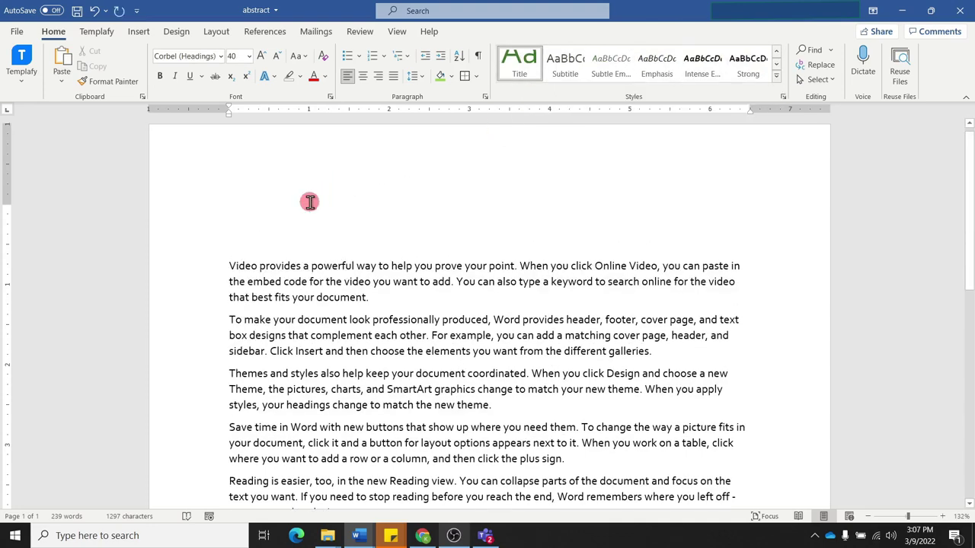
text(MS Word)
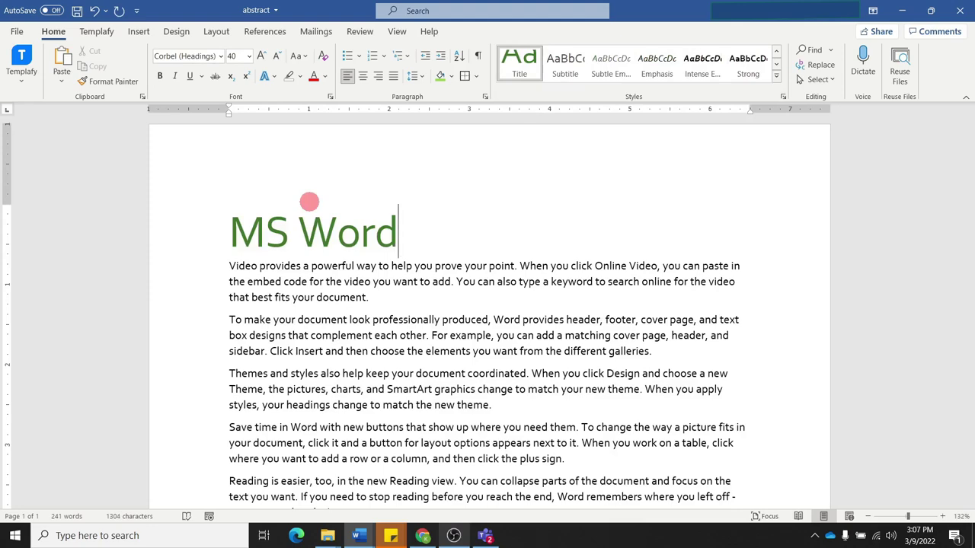
key(Return)
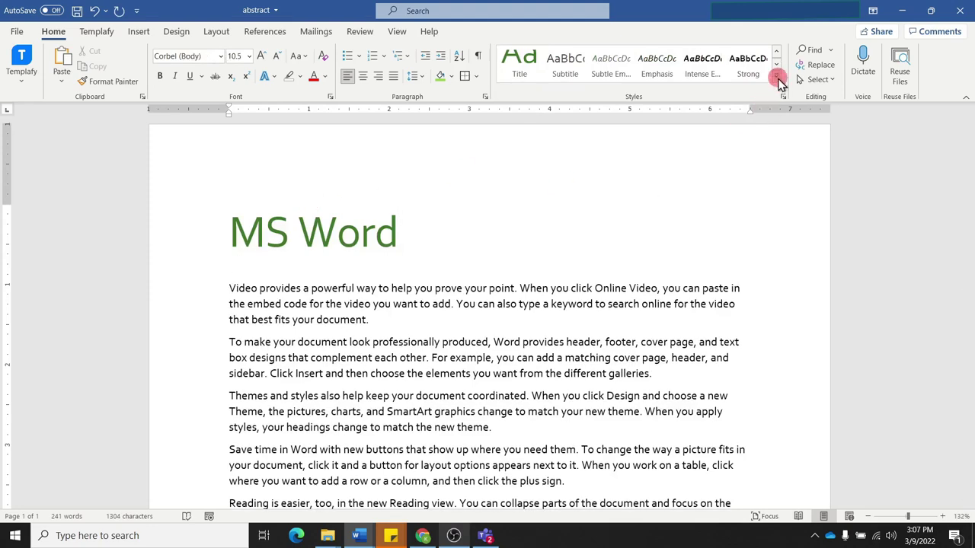
Add a 'Description' heading below it in Heading 1 style
click(776, 76)
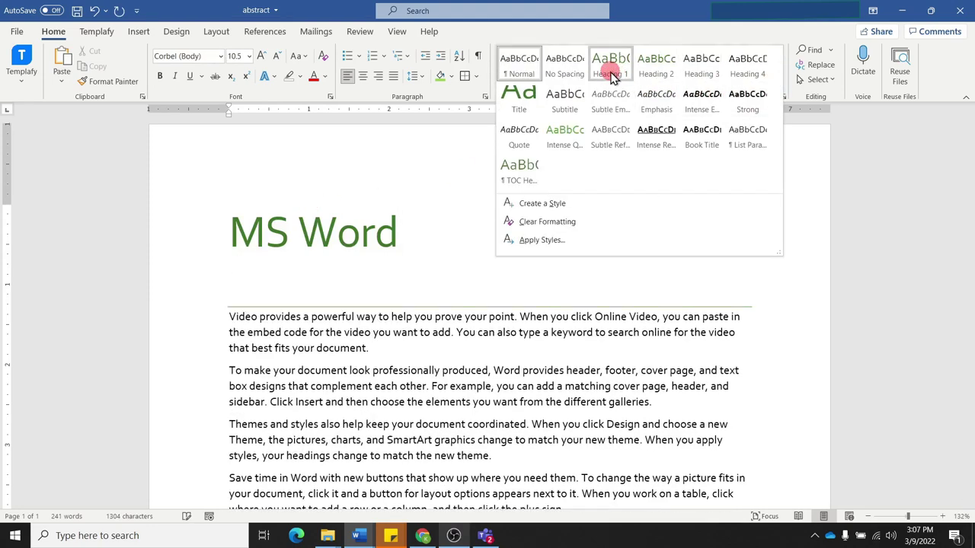
click(612, 69)
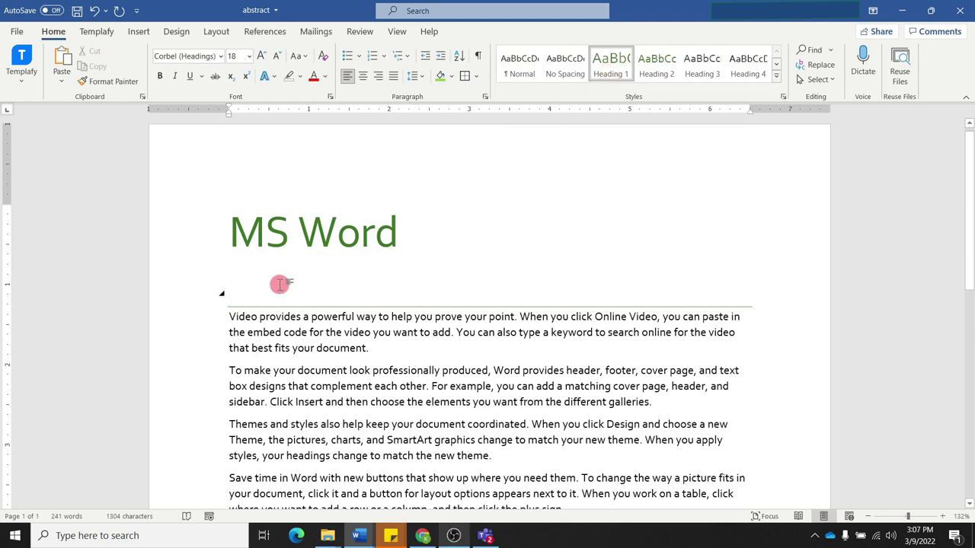
text(Description)
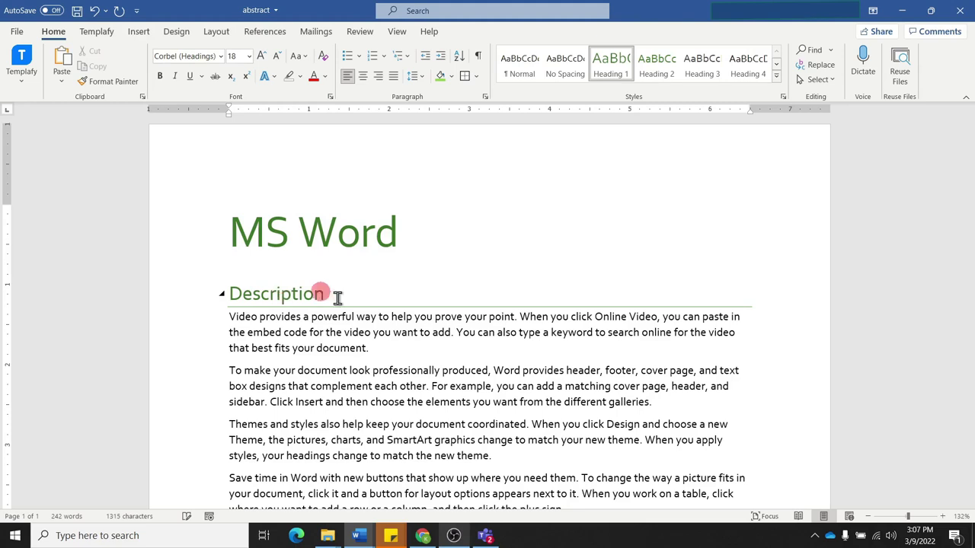
click(482, 386)
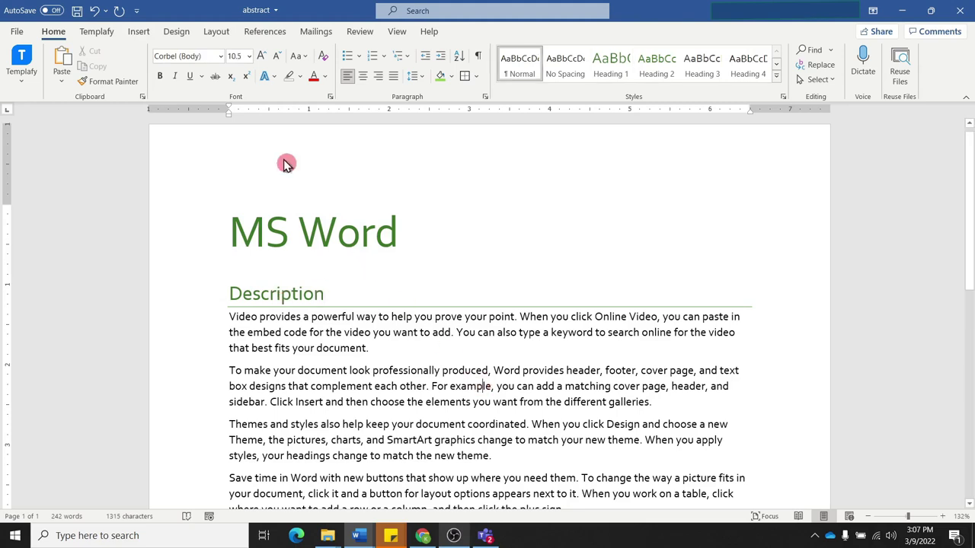
Reset the document to the template's theme
click(177, 35)
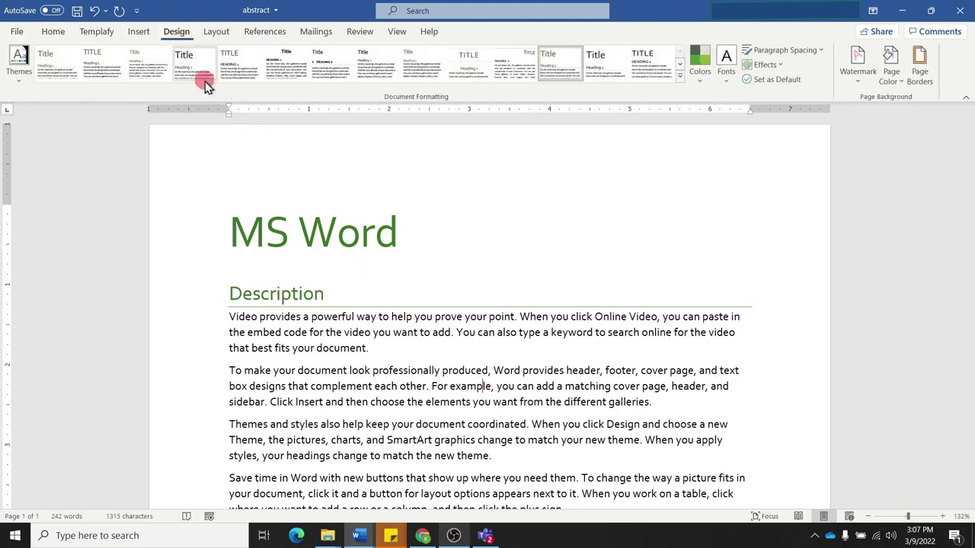
click(26, 78)
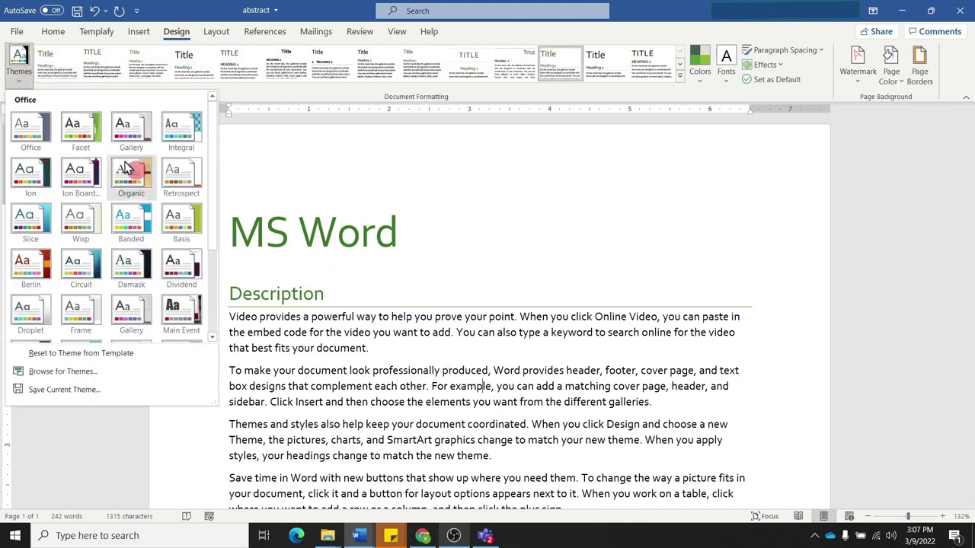
click(372, 361)
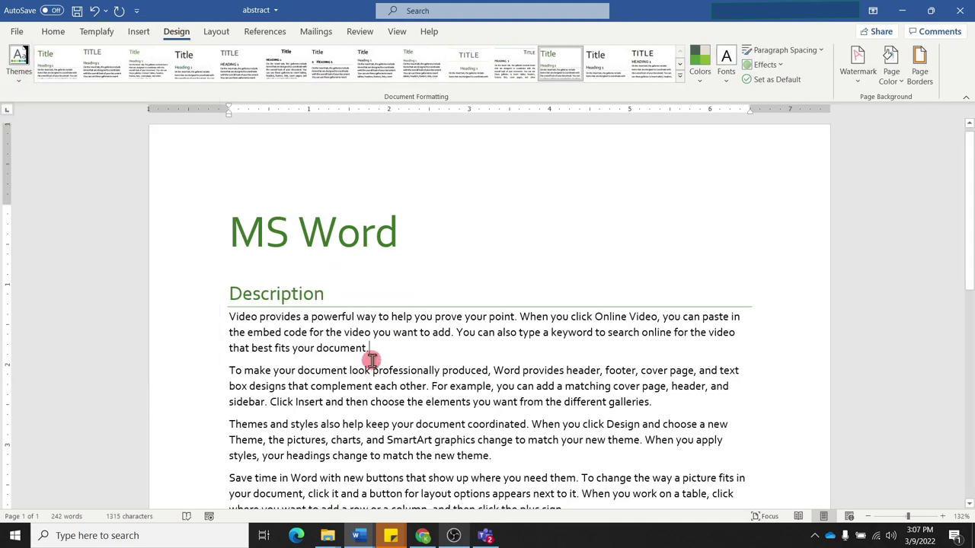
click(19, 65)
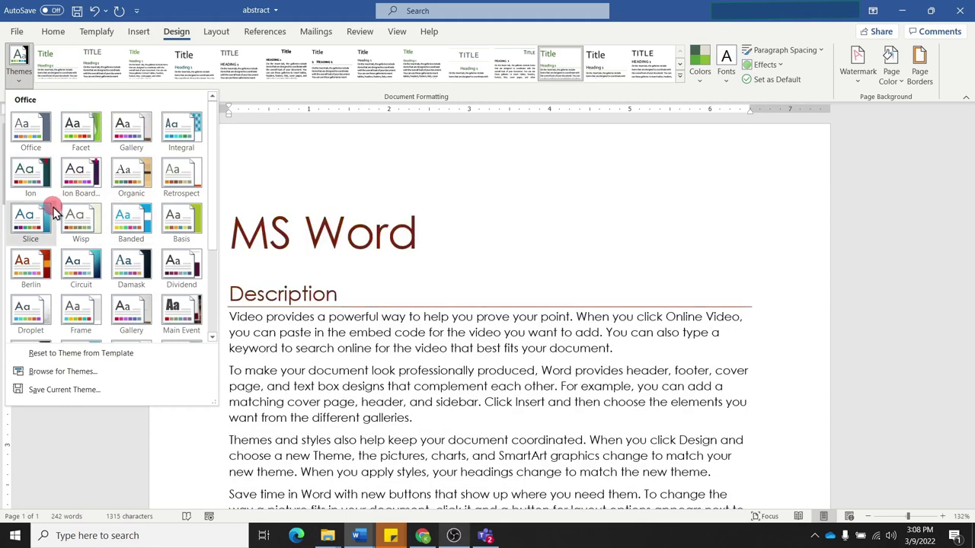
click(84, 353)
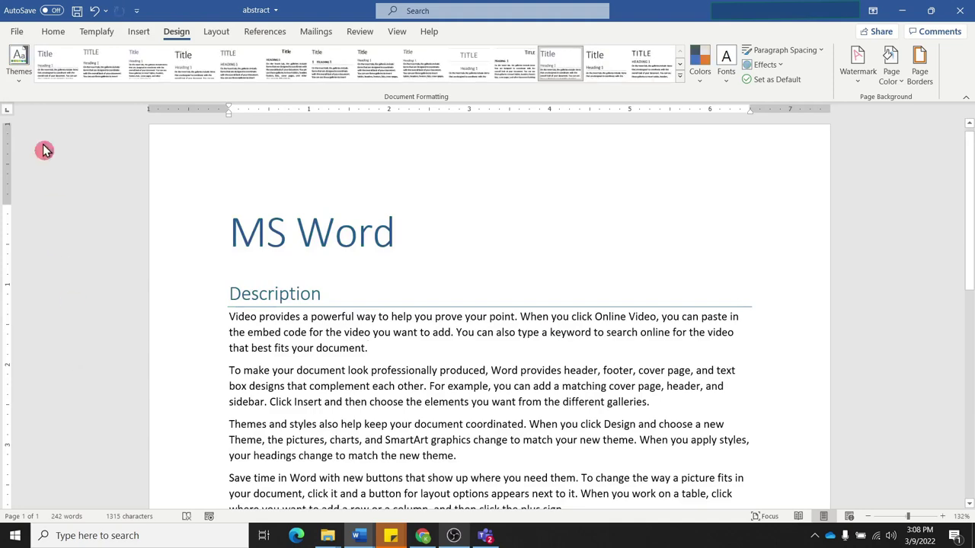
Apply the Banded theme to the document
click(16, 76)
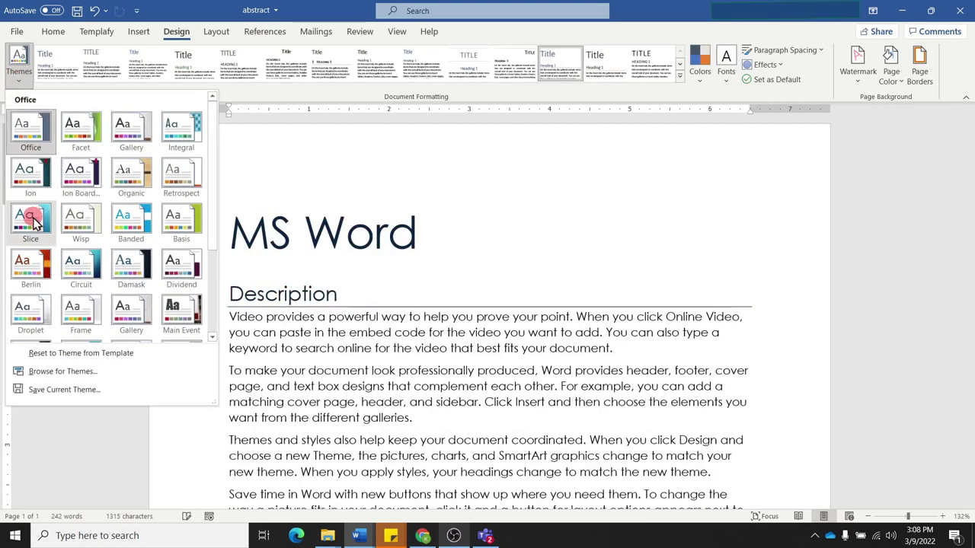
click(118, 218)
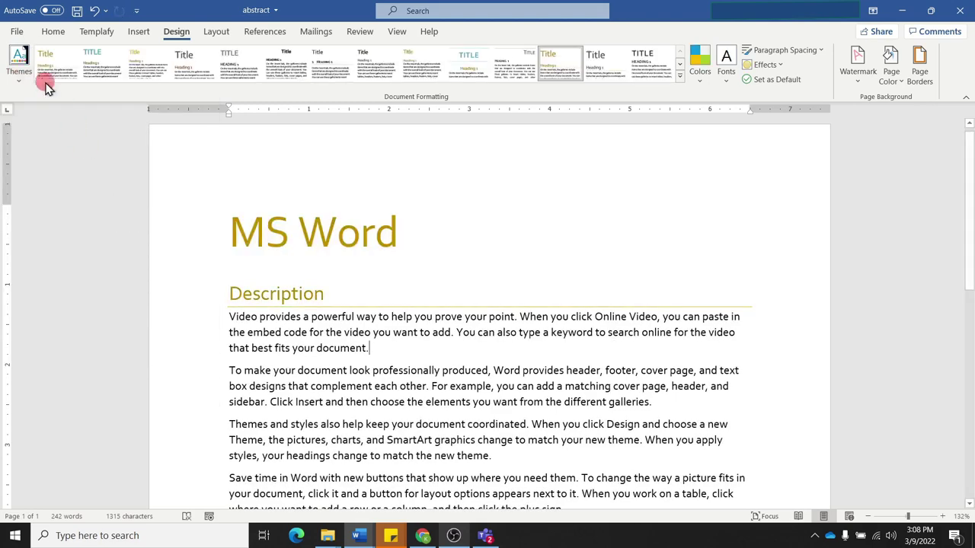
click(20, 74)
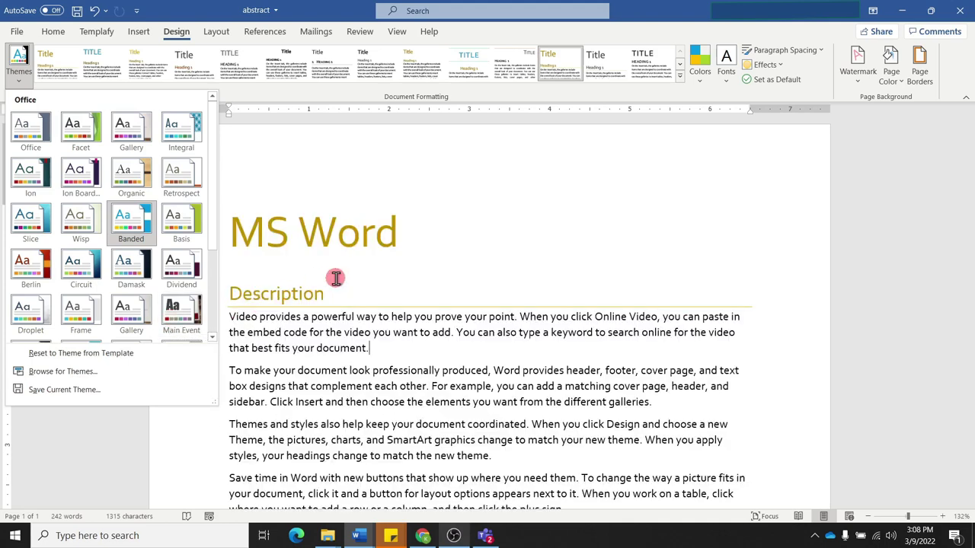
key(Escape)
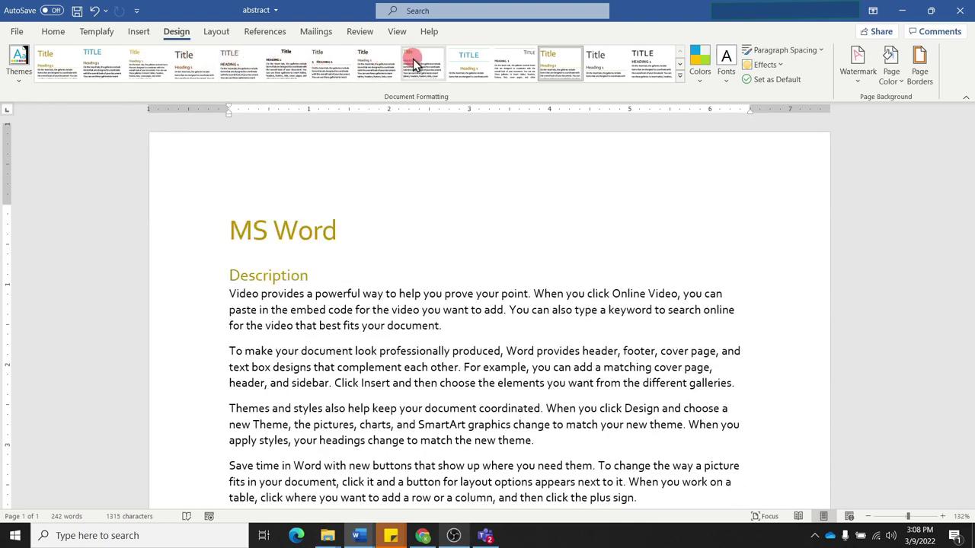
Apply the Centered style set, zoom the page to 98% and expand the style set gallery
click(469, 63)
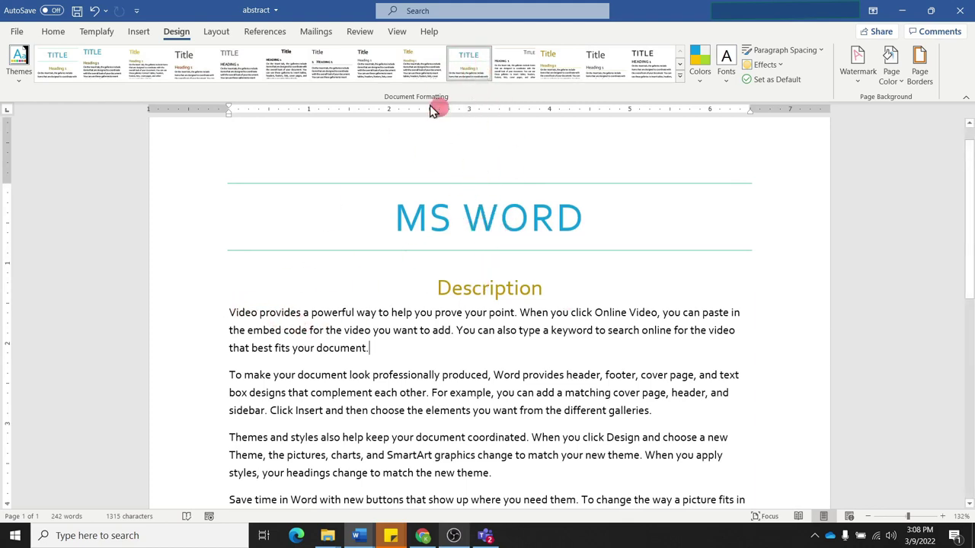
scroll(516, 370, down, 3)
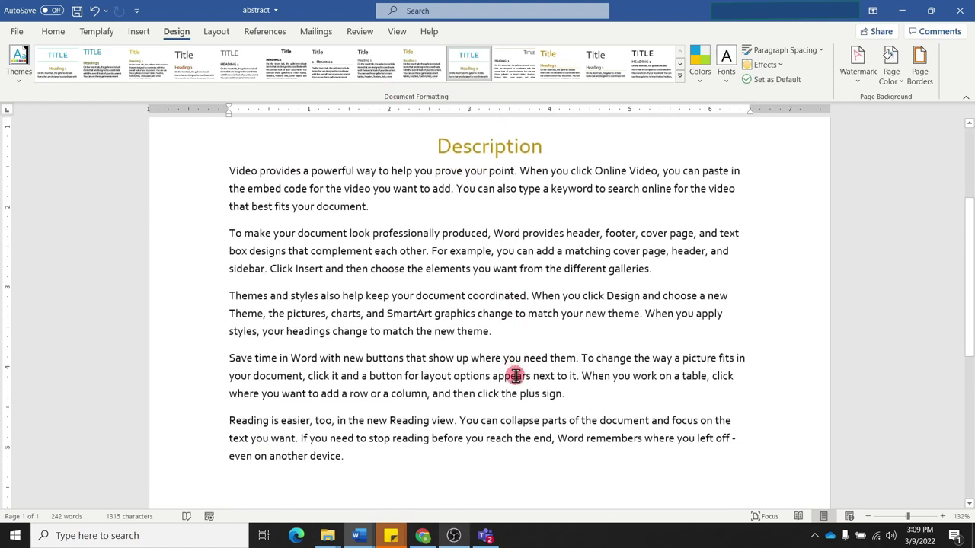
scroll(511, 435, up, 2)
click(900, 518)
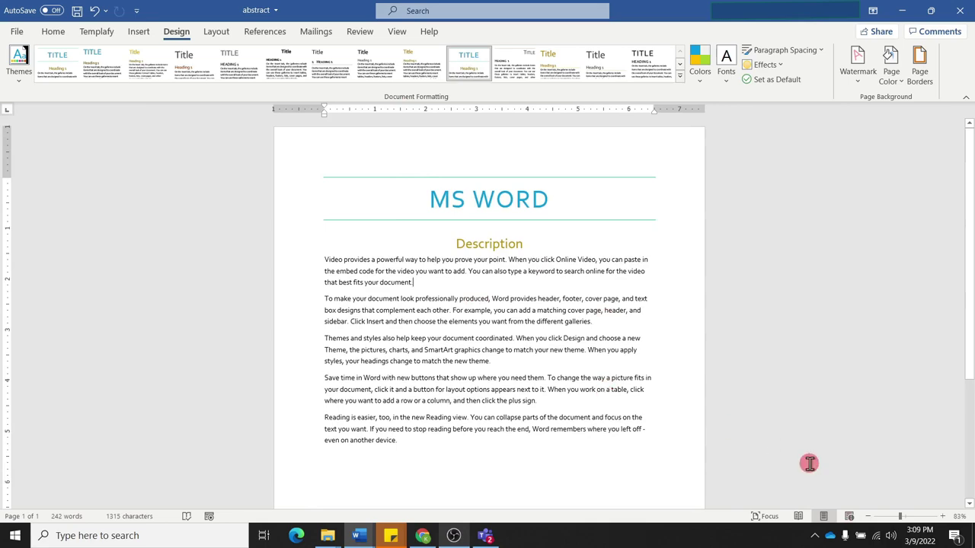
click(904, 517)
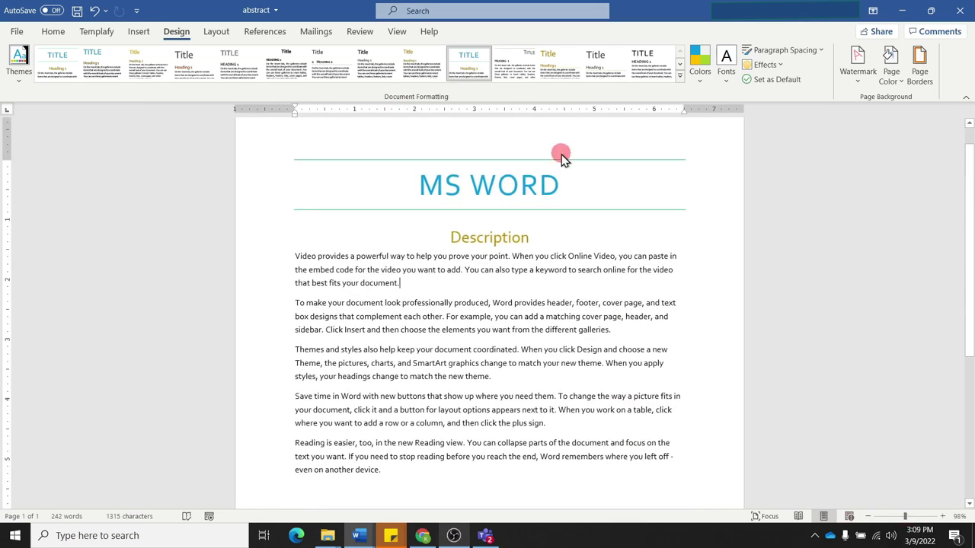
click(680, 77)
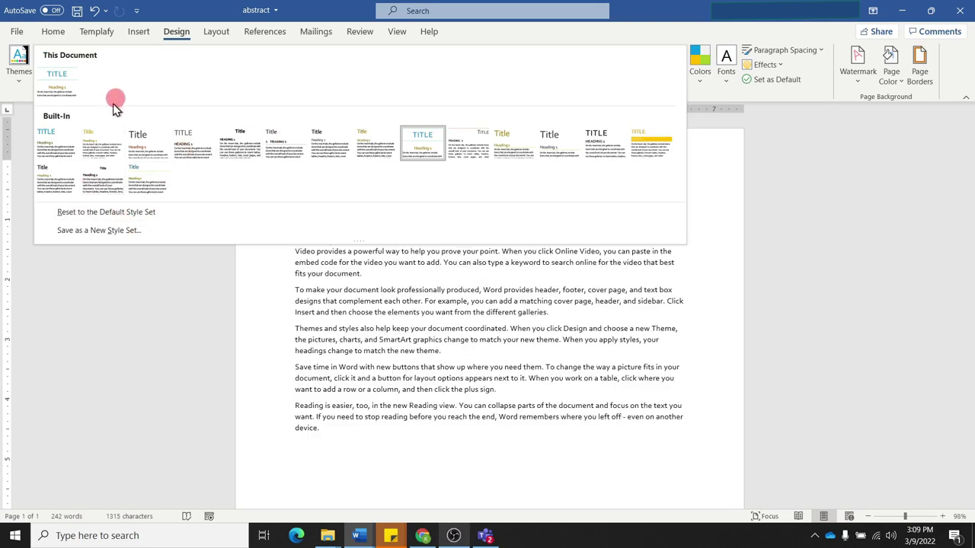
Reset to the default style set, then reapply the centred-title style set
click(144, 216)
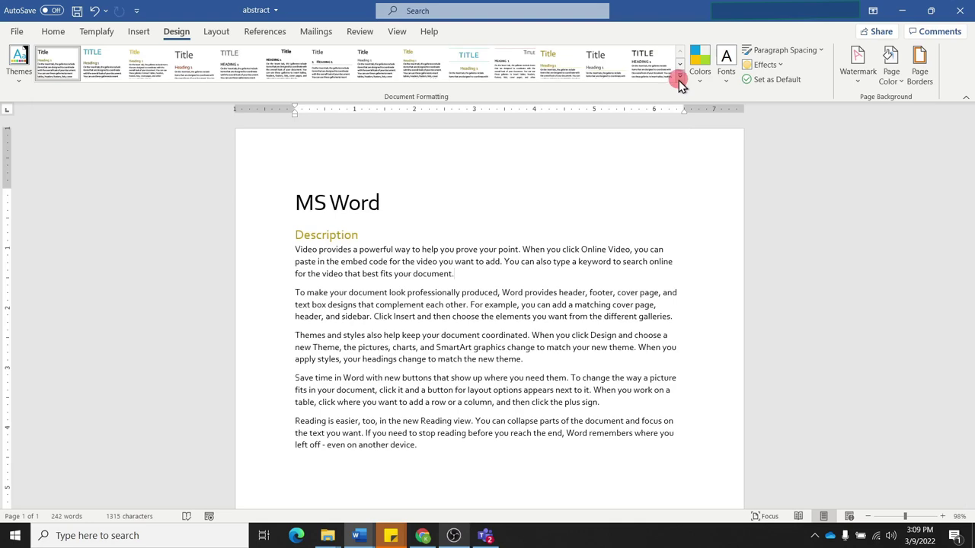
click(467, 64)
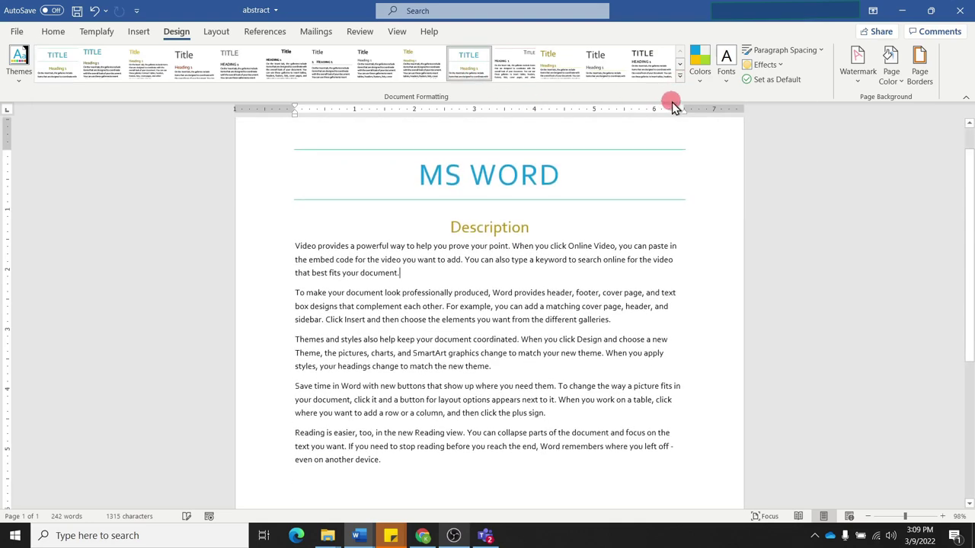
click(680, 78)
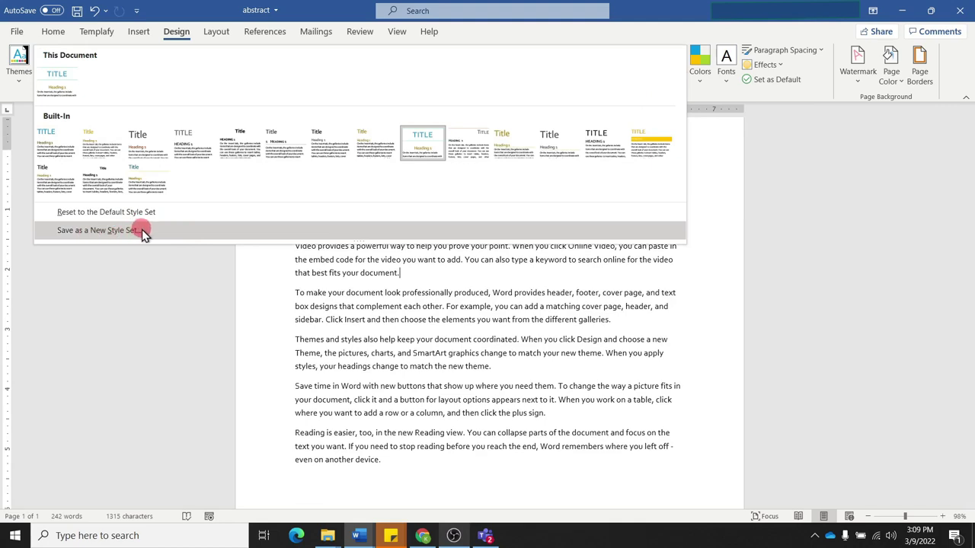
click(306, 257)
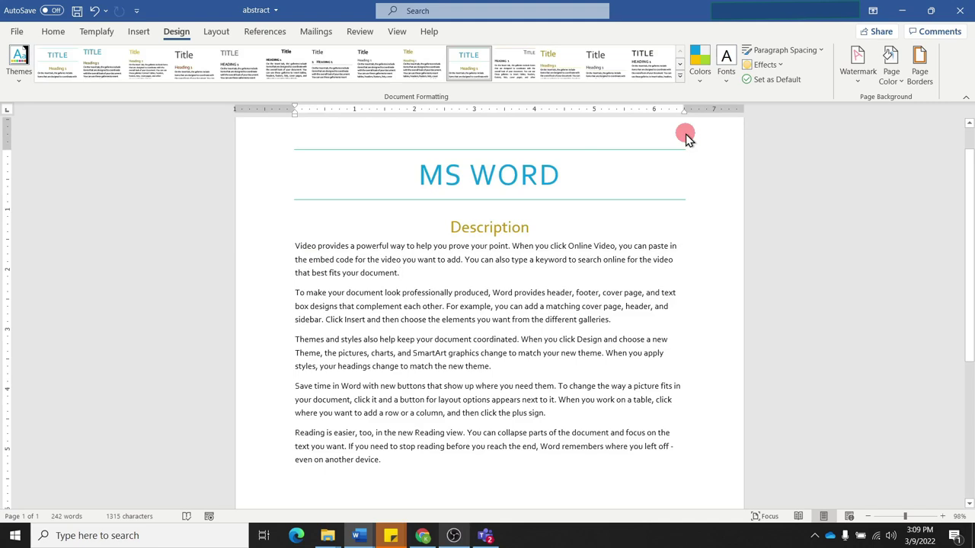
Apply the Yellow theme colour palette to the document
click(700, 77)
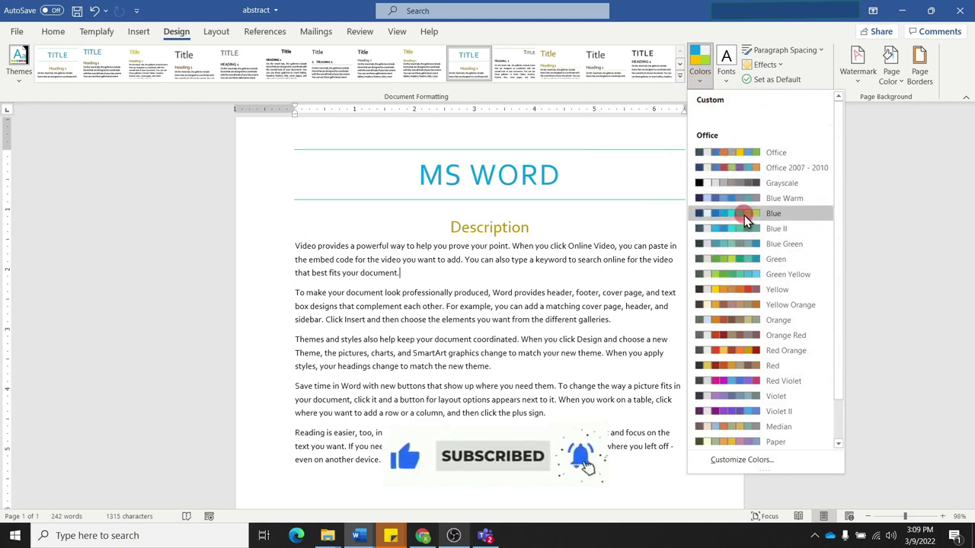
click(736, 291)
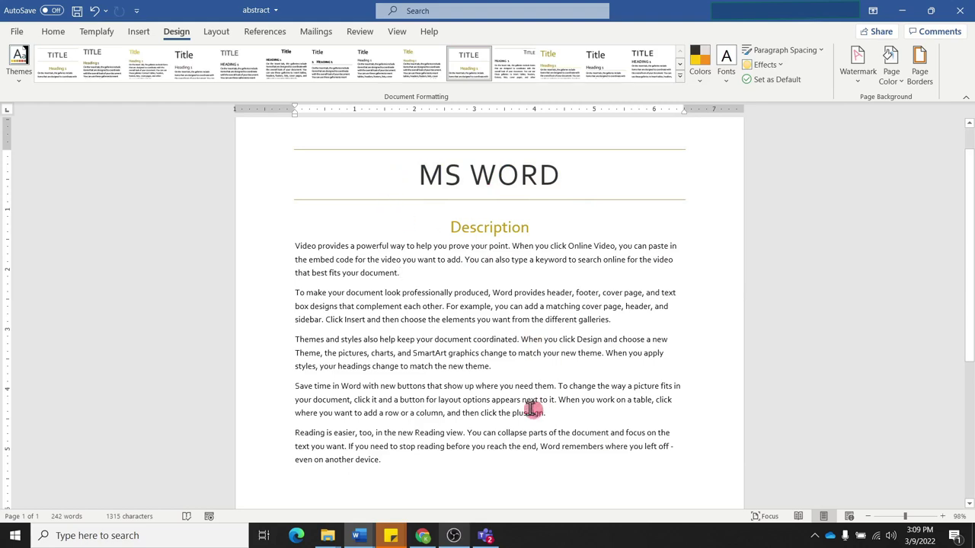
click(697, 64)
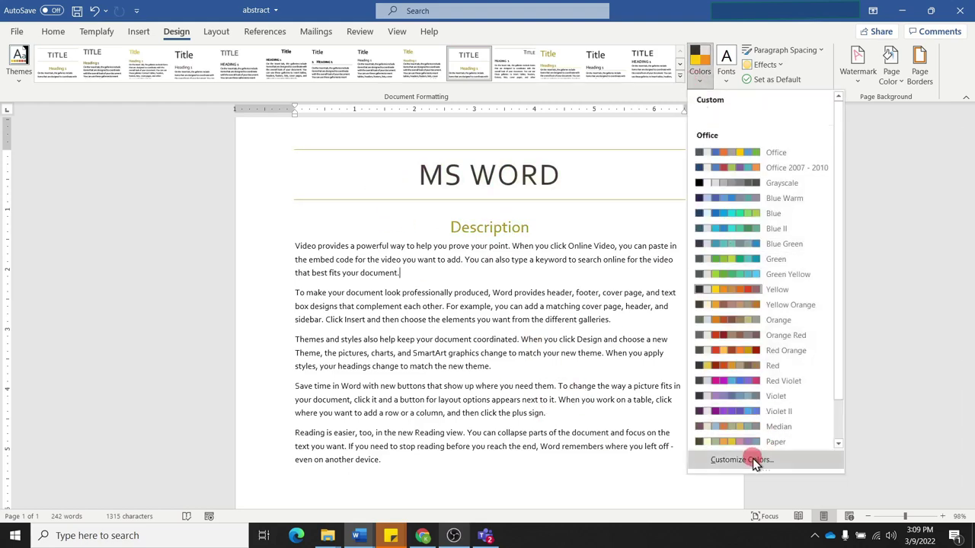
click(548, 261)
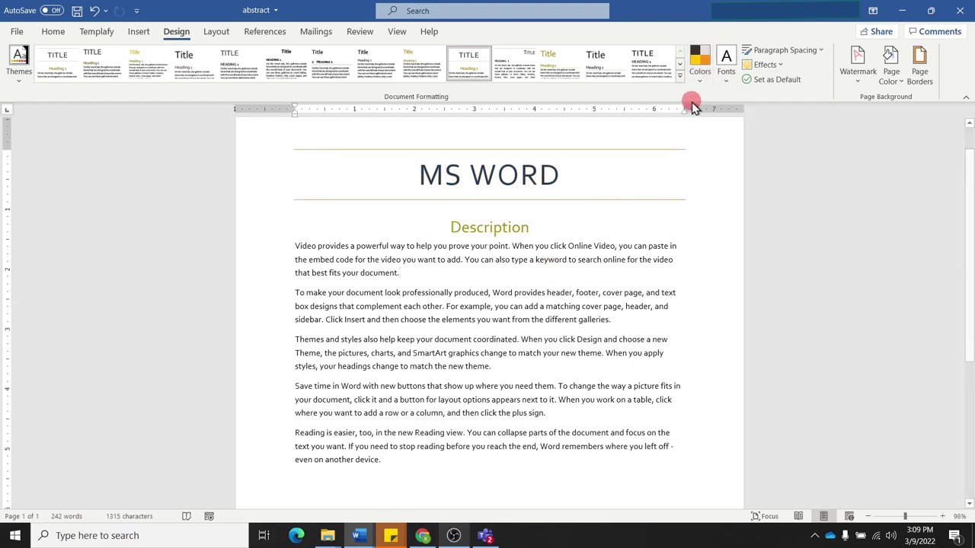
click(725, 76)
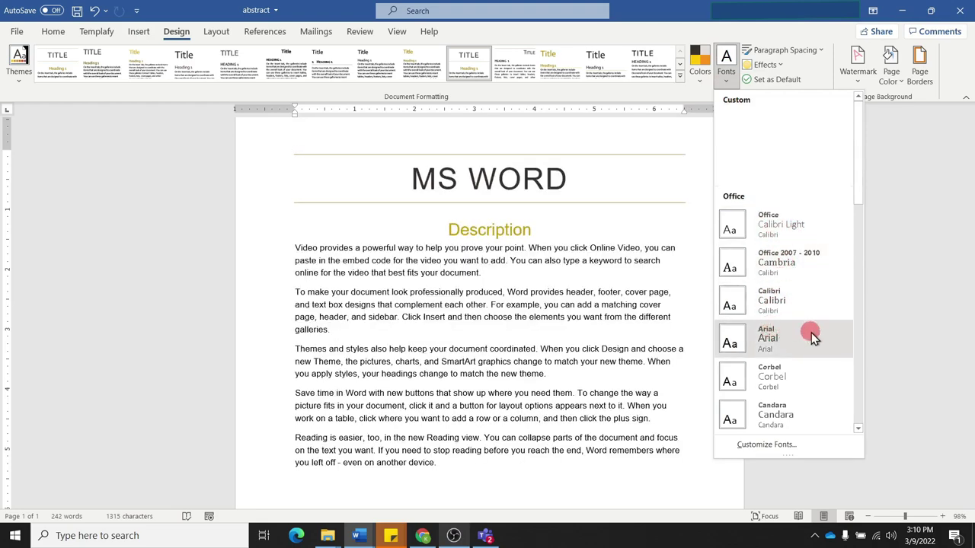
Preview theme font sets but keep Corbel, then show the paragraph spacing presets
scroll(788, 350, down, 5)
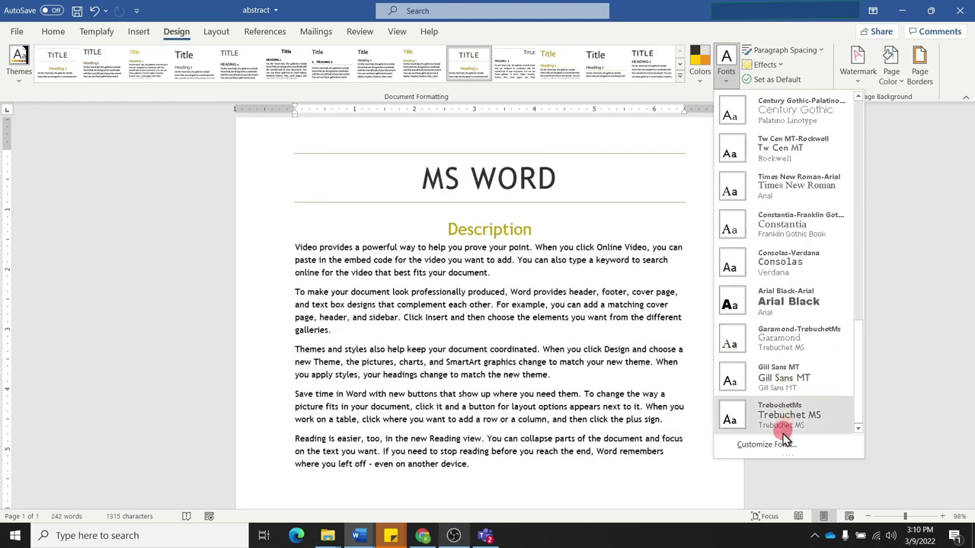
scroll(774, 261, up, 5)
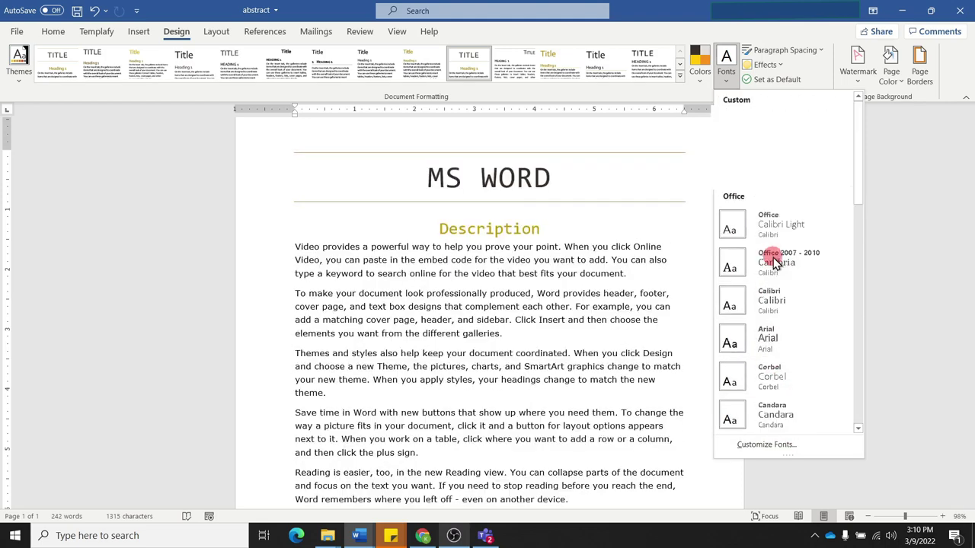
click(771, 258)
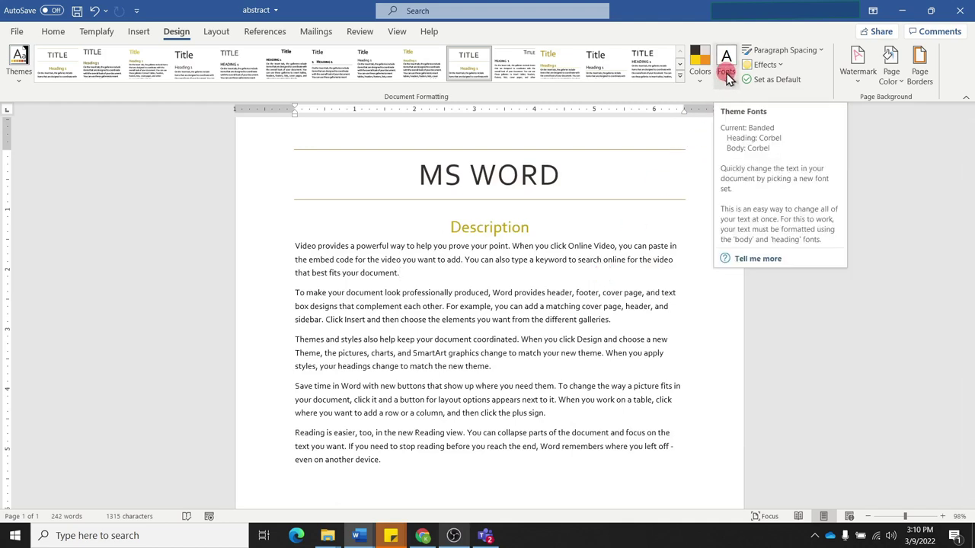
click(820, 50)
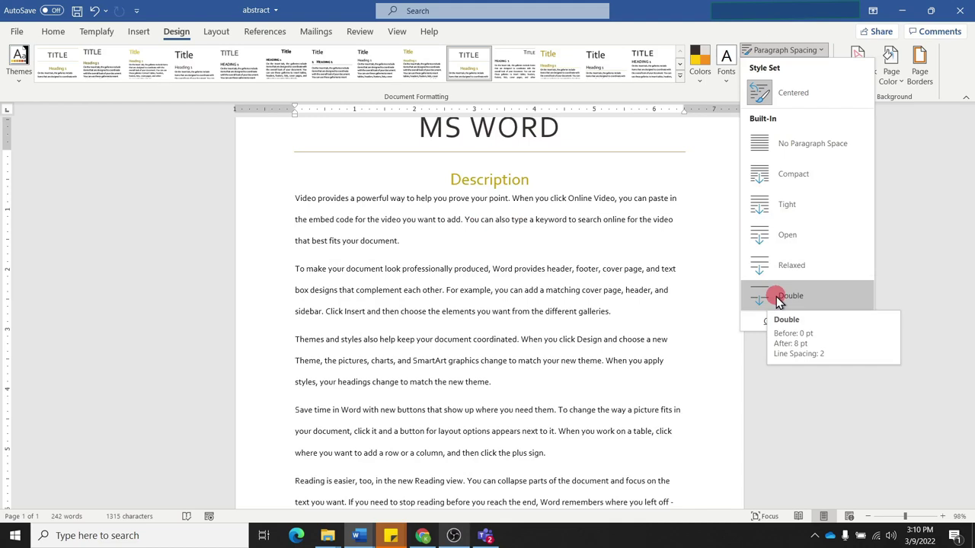
Apply Extreme Shadow theme effects and a blue-grey style set, undoing a right-aligned one
click(753, 394)
click(780, 65)
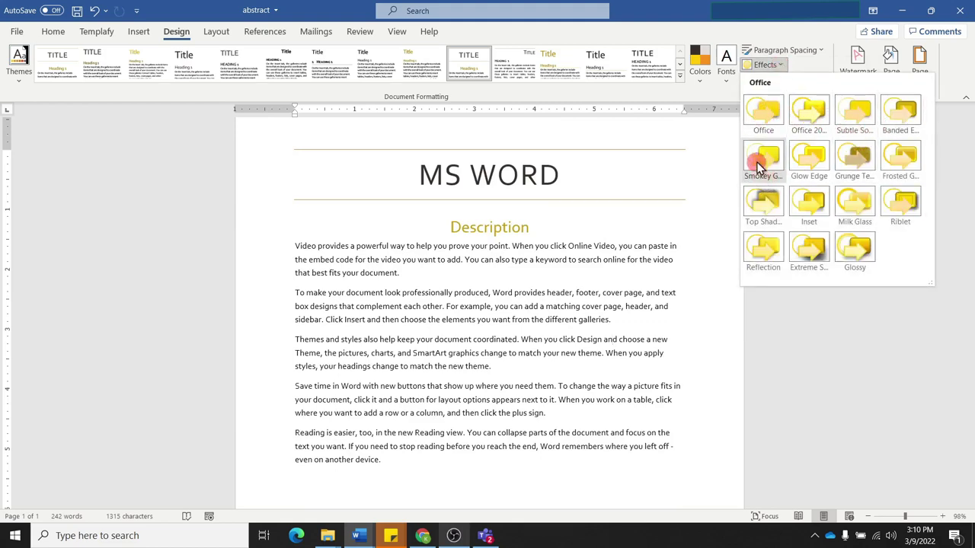
click(810, 242)
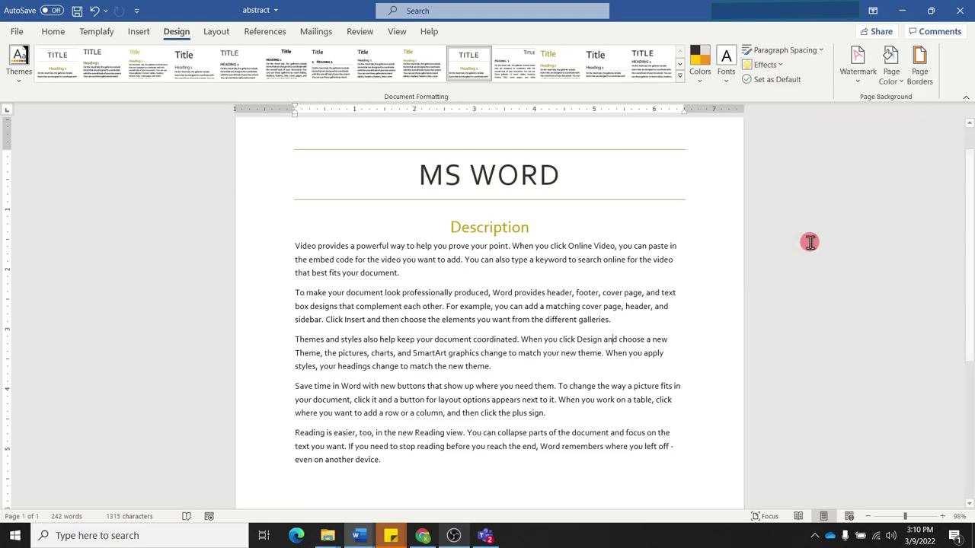
click(524, 73)
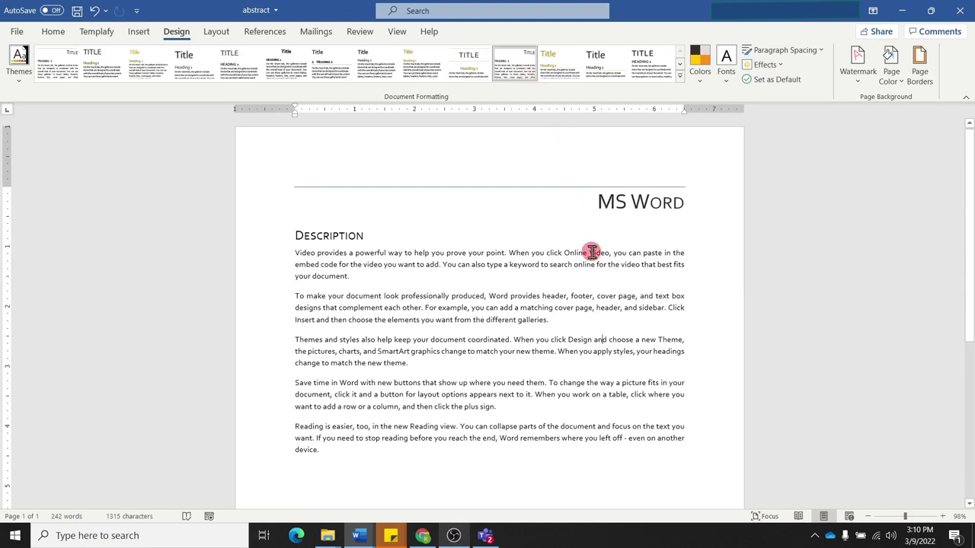
key(ctrl+z)
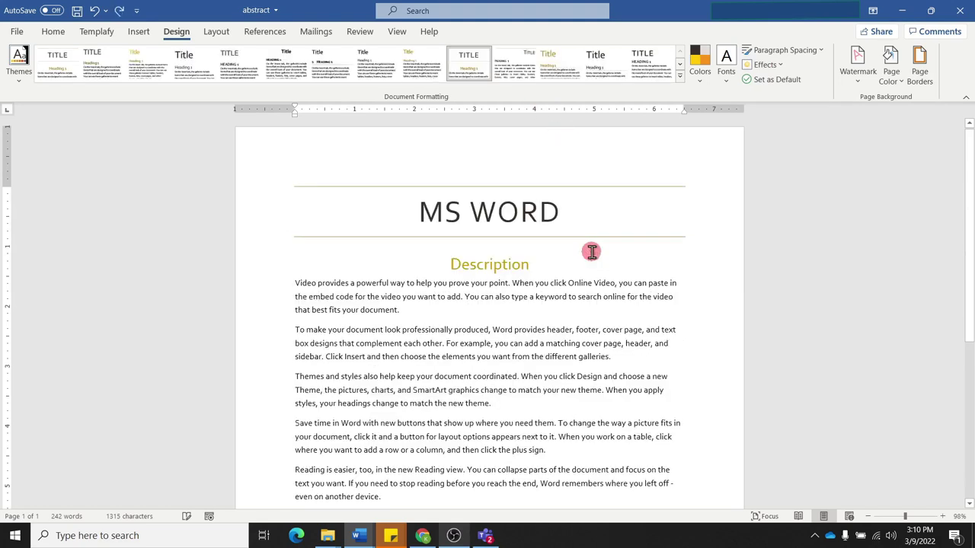
click(446, 68)
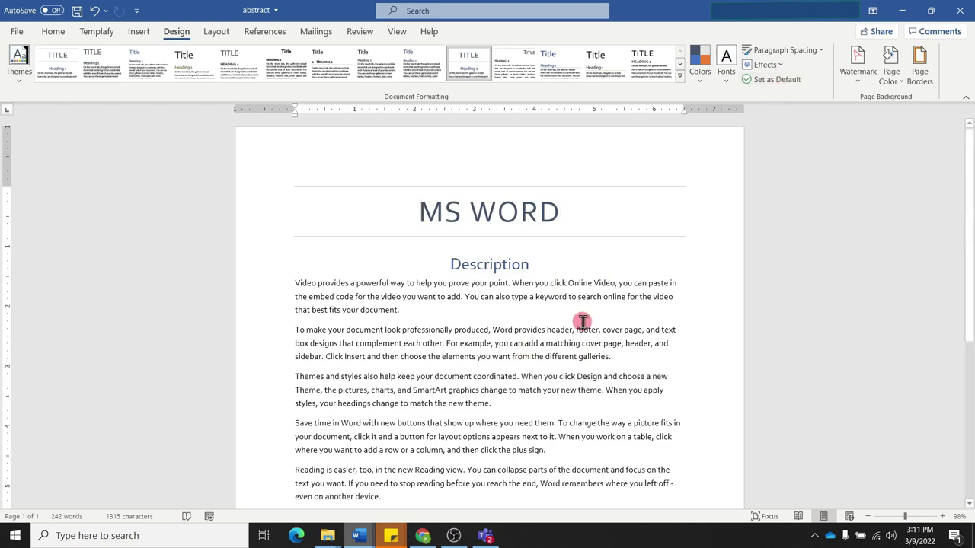
mouse_move(857, 62)
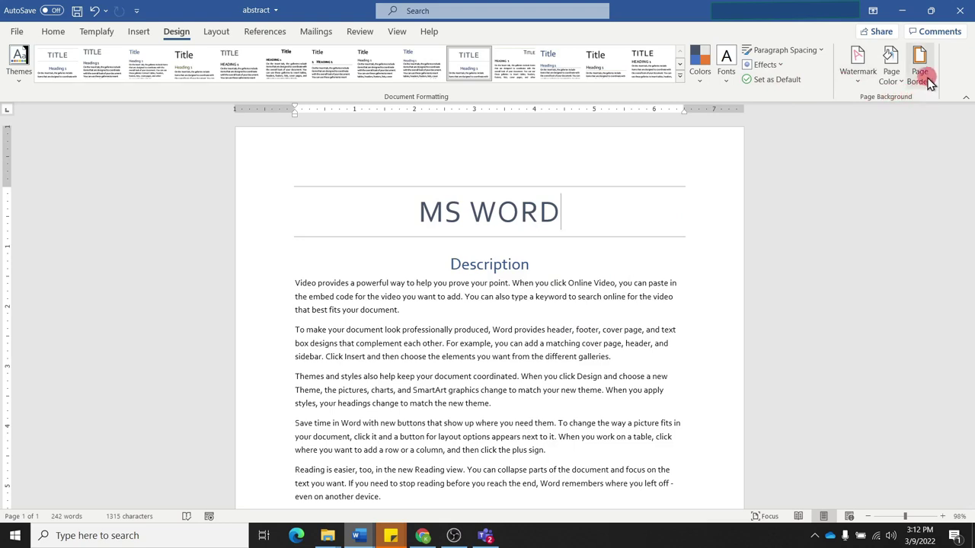
Add the diagonal CONFIDENTIAL 1 watermark and zoom out to 68%
click(856, 84)
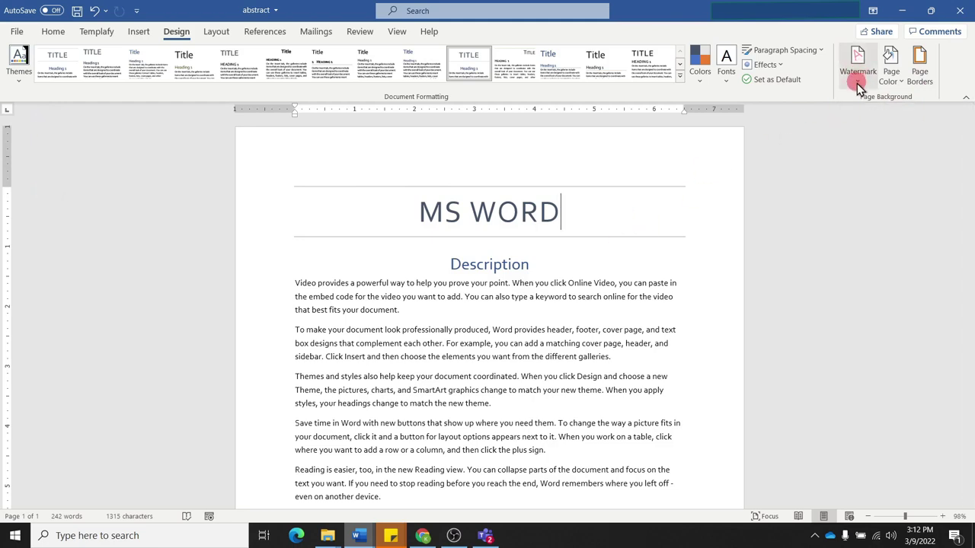
click(856, 84)
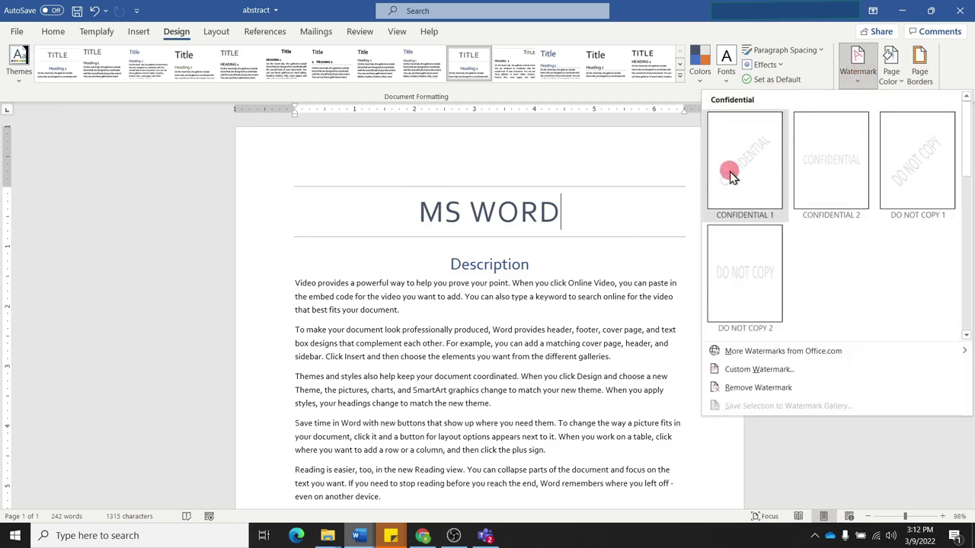
click(731, 174)
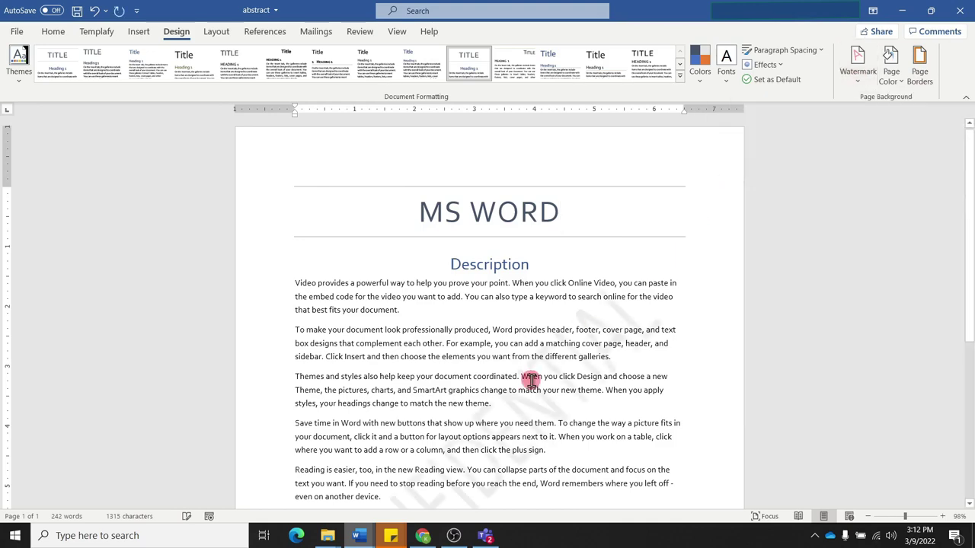
scroll(530, 381, down, 5)
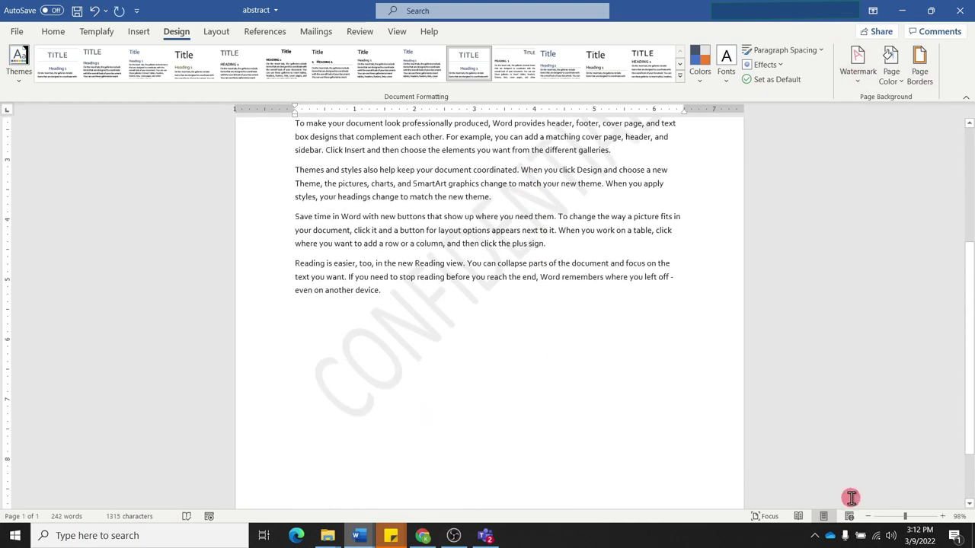
click(895, 517)
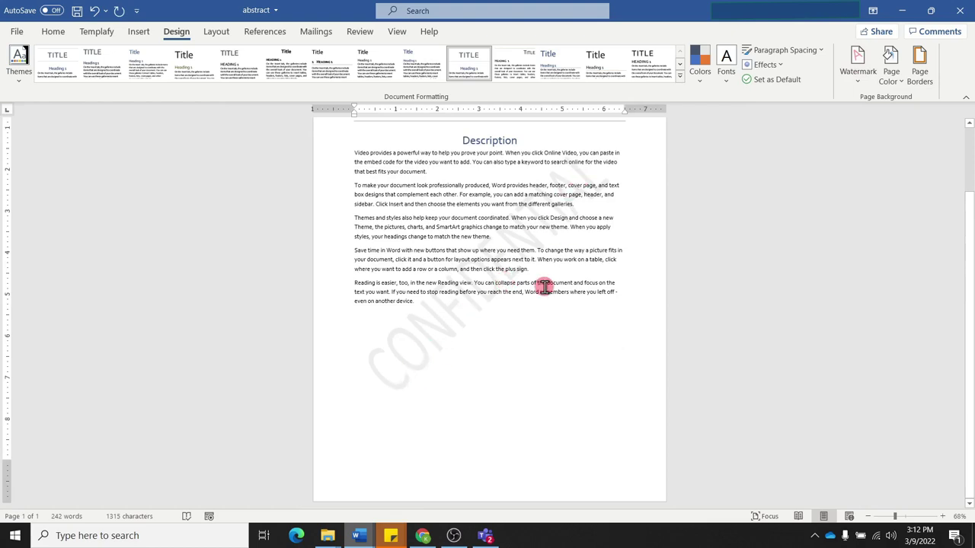
scroll(546, 286, up, 2)
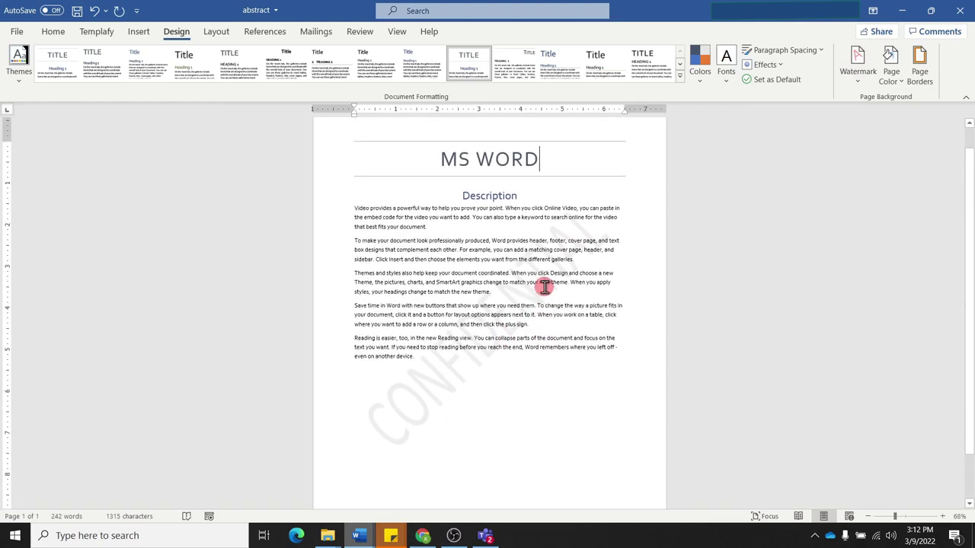
Replace the watermark with DO NOT COPY 1
click(859, 82)
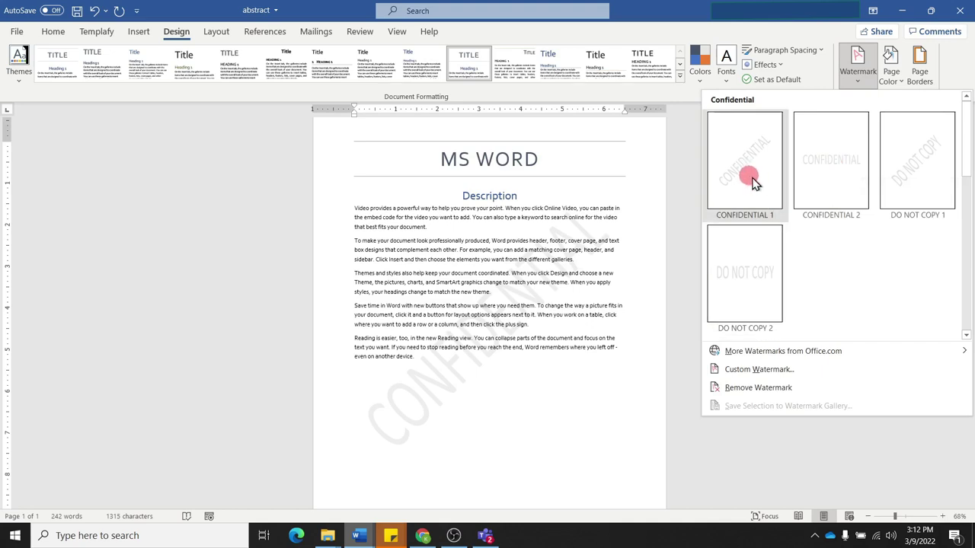
click(912, 177)
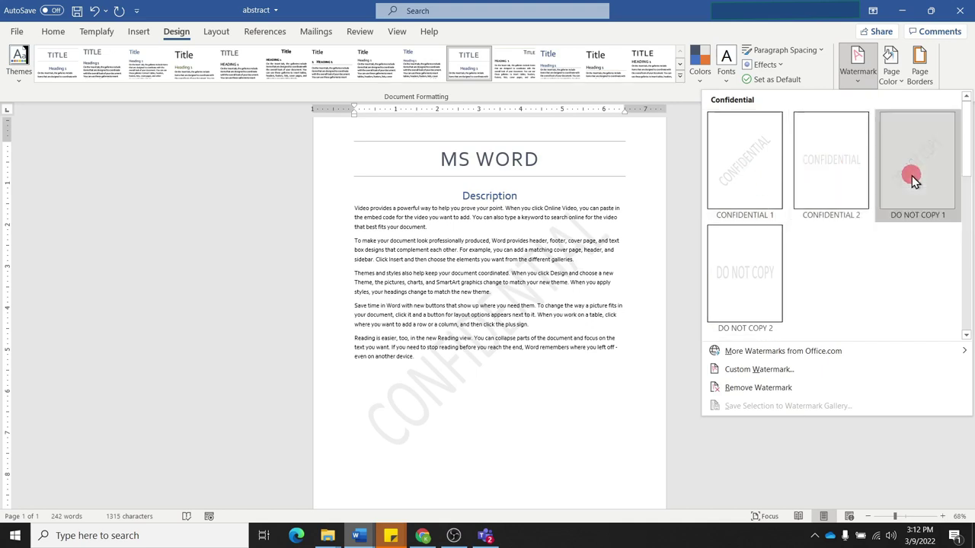
click(854, 76)
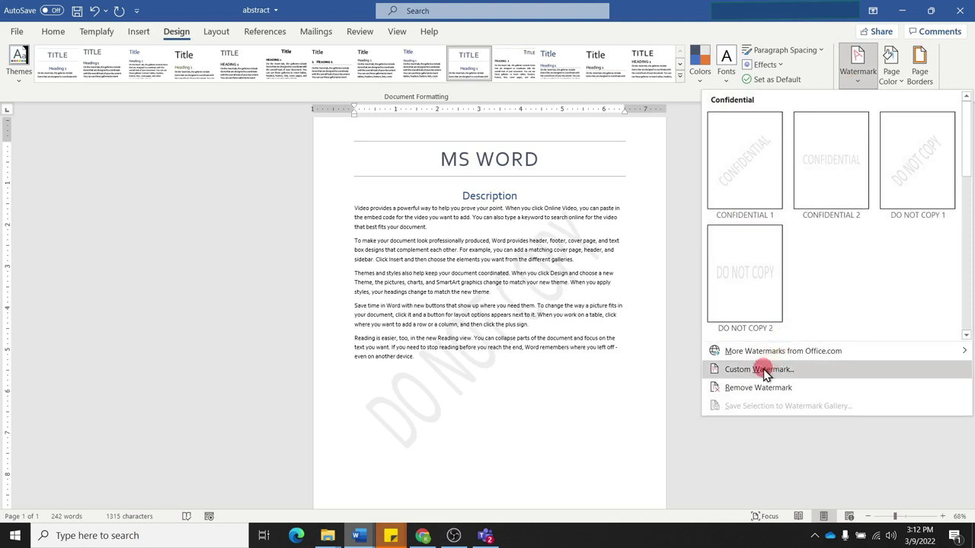
Make the custom watermark text KNOWLEDGE GAINER in Calibri, size 44, coloured red
click(764, 370)
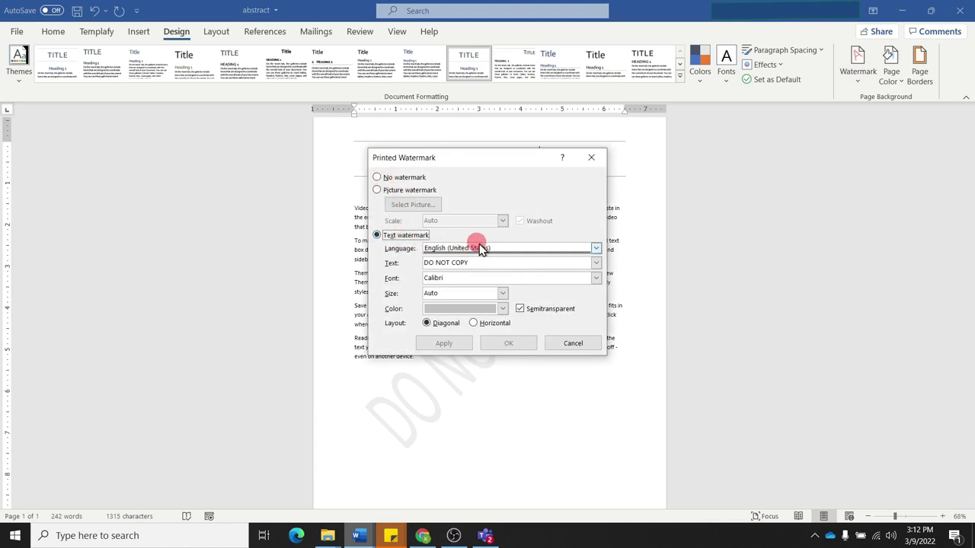
drag(483, 263, 421, 264)
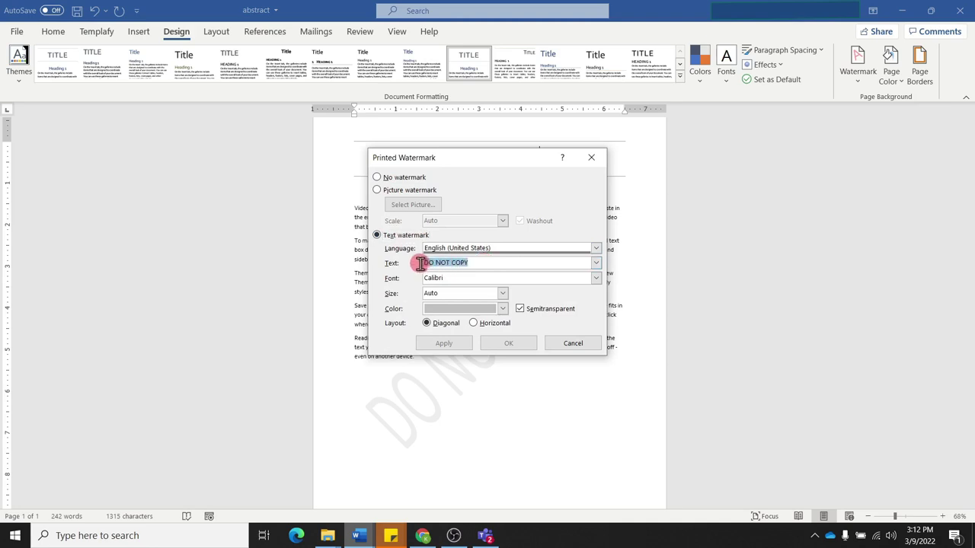
text(KNOWLEDGE GAINER)
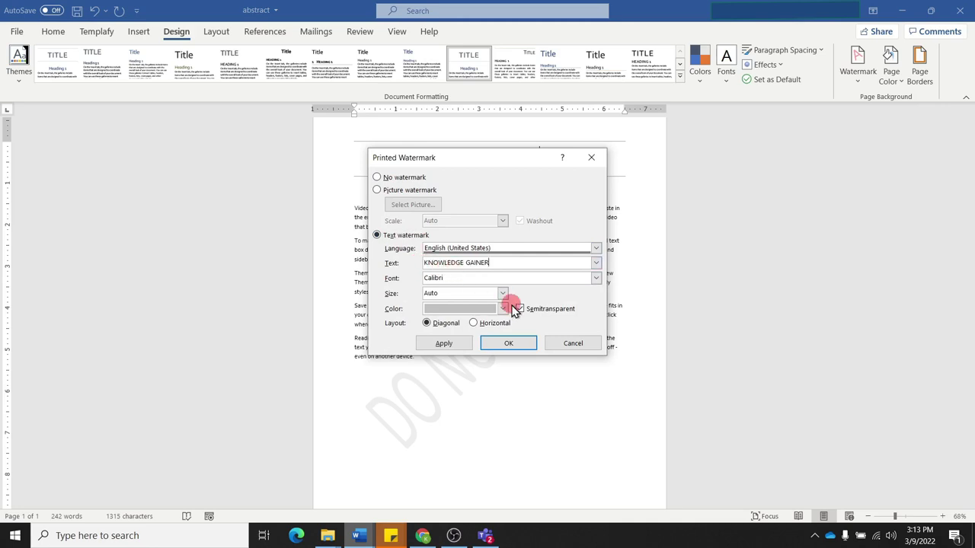
click(596, 278)
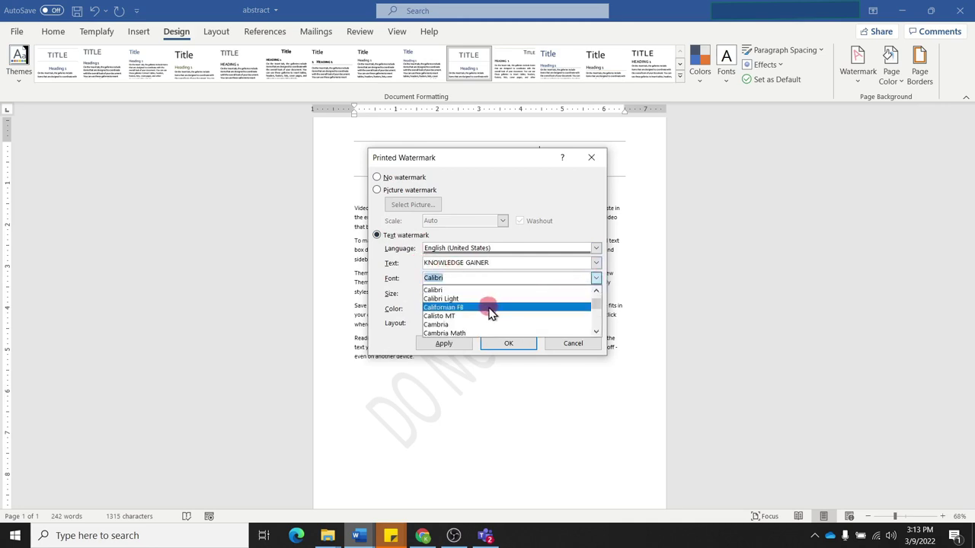
click(463, 290)
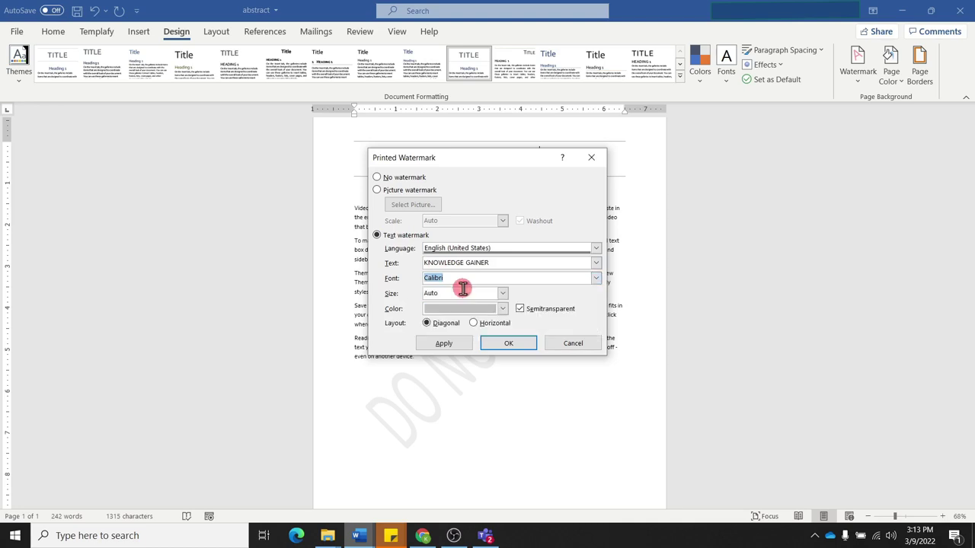
click(503, 294)
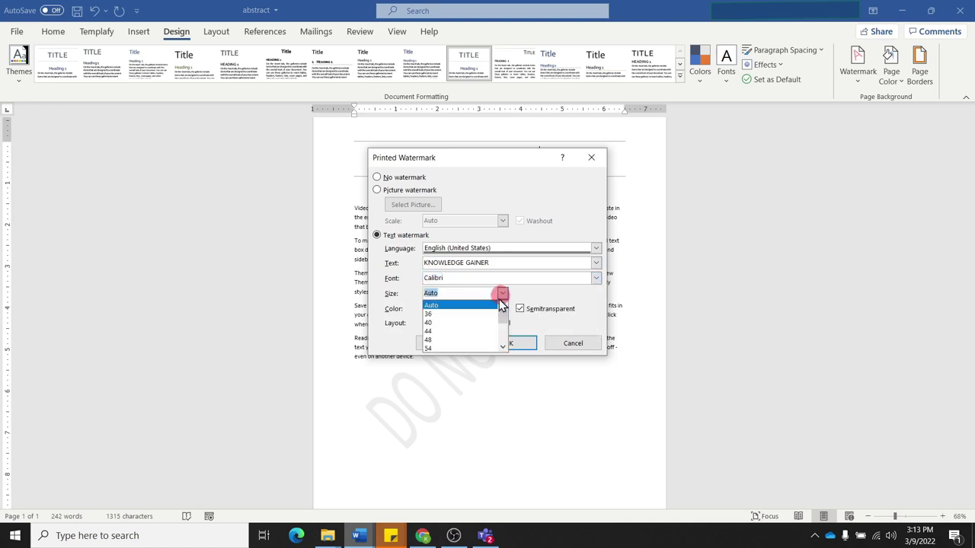
click(443, 332)
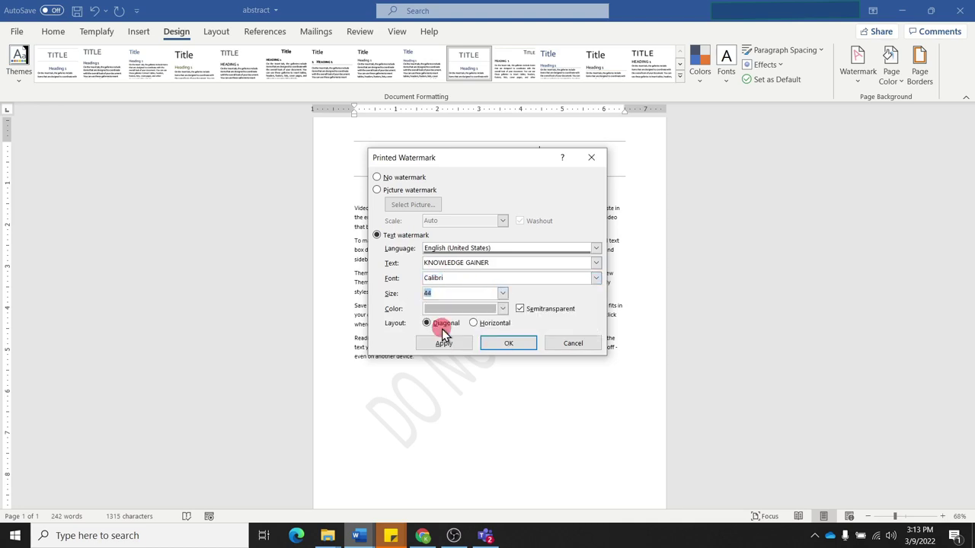
click(502, 308)
click(438, 446)
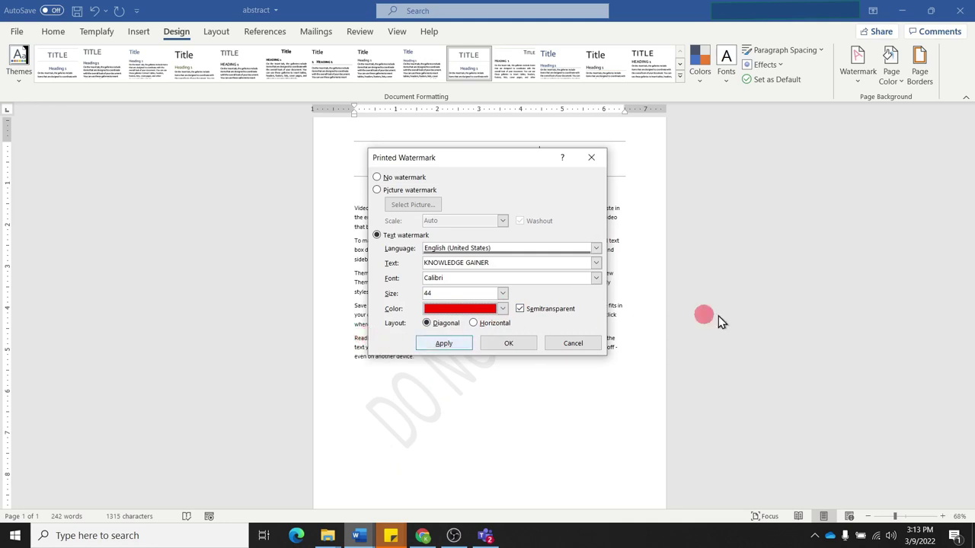
Turn off semitransparency and apply the KNOWLEDGE GAINER watermark to the page
click(521, 310)
click(443, 343)
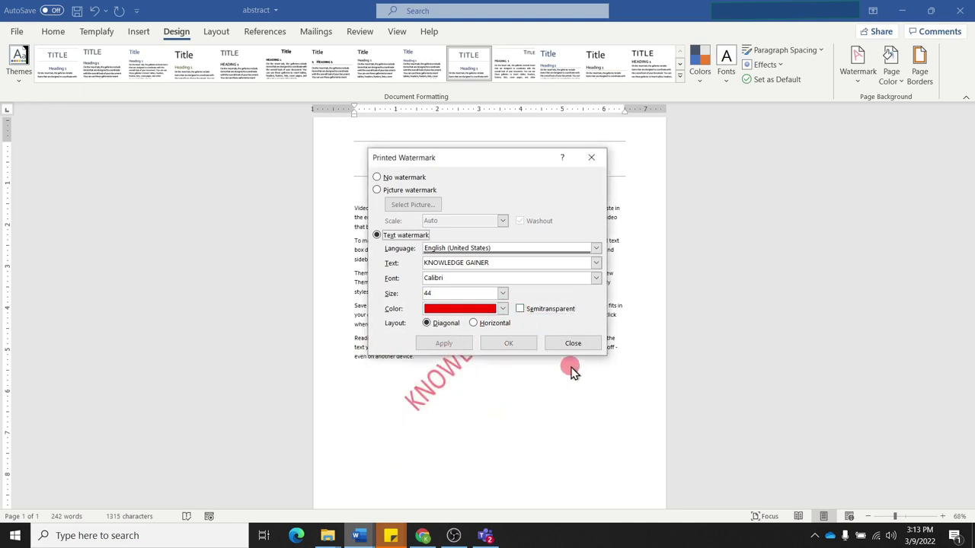
click(573, 344)
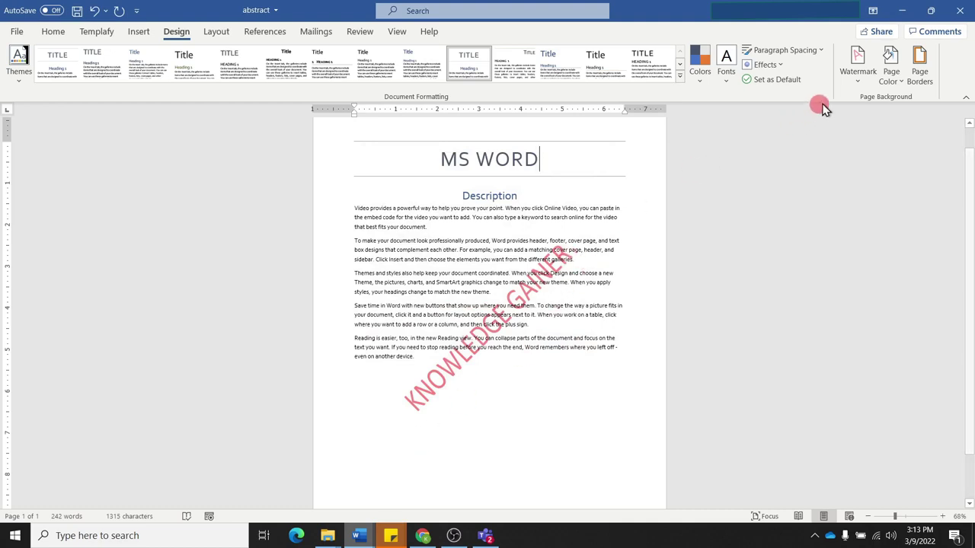
click(859, 82)
click(758, 369)
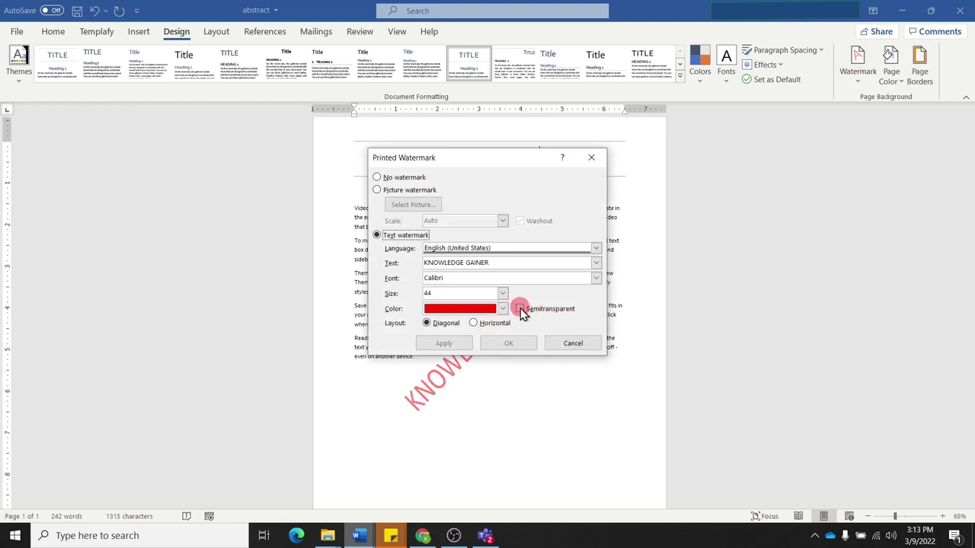
click(515, 343)
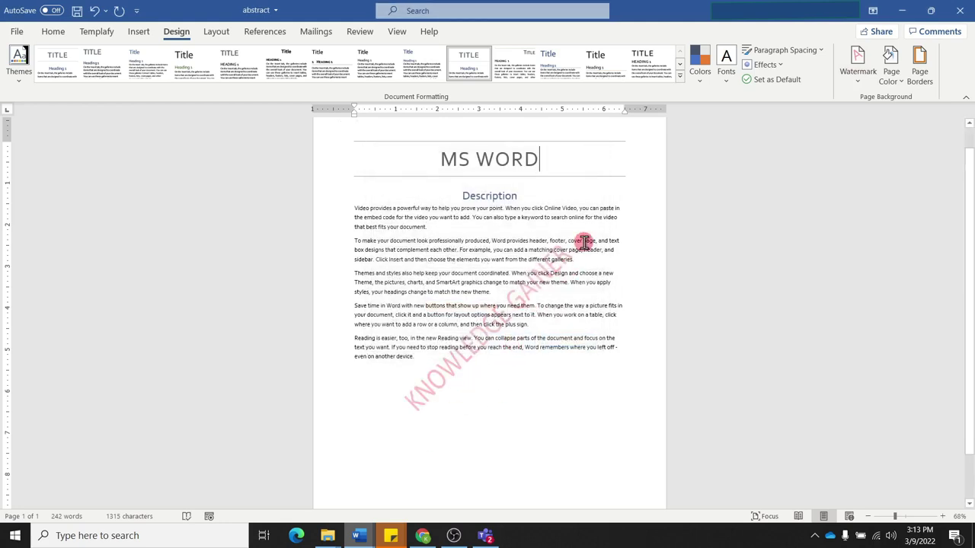
Change the KNOWLEDGE GAINER watermark size from 44 to Auto
click(859, 69)
click(759, 369)
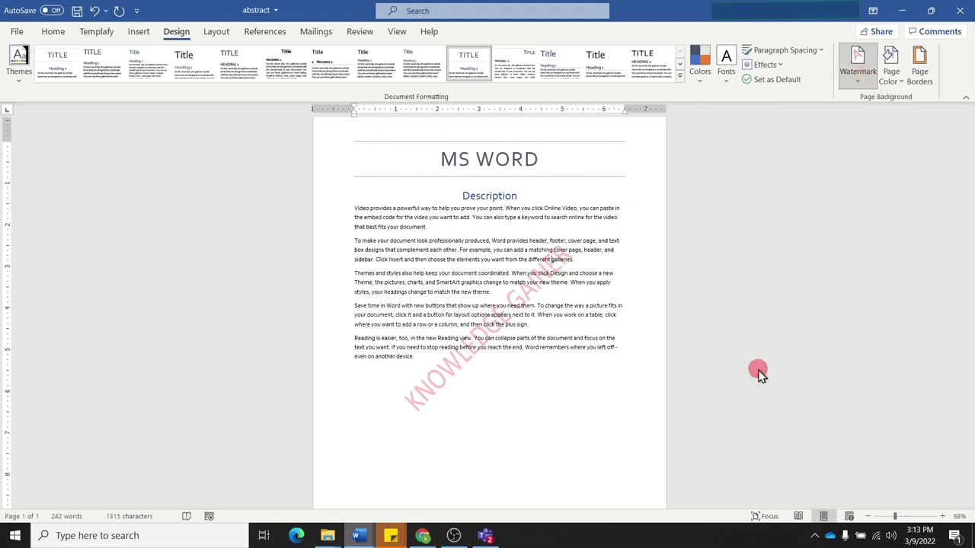
click(502, 293)
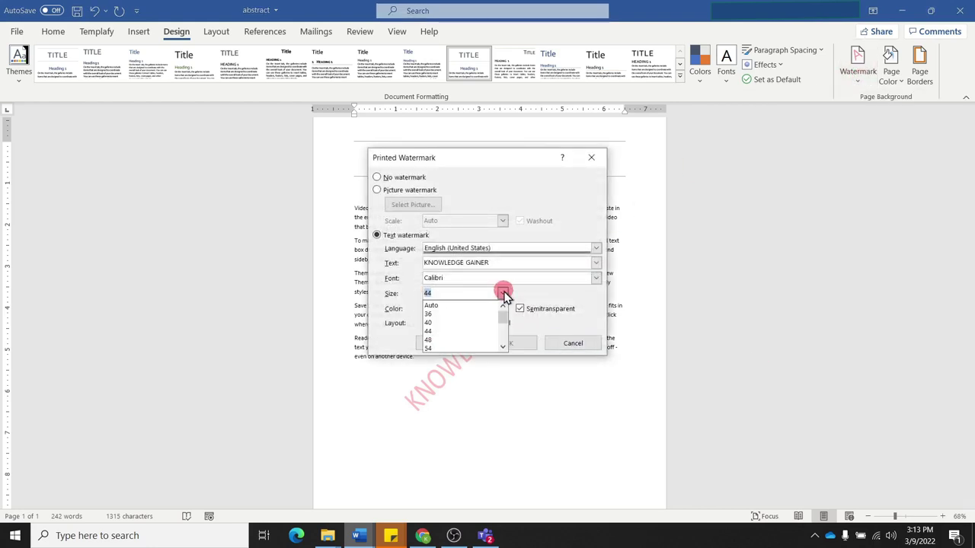
click(462, 313)
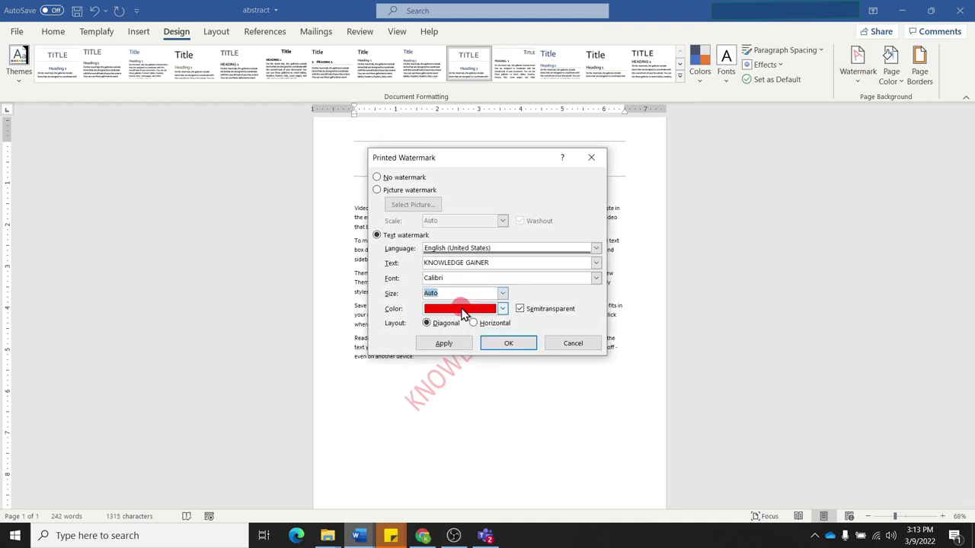
click(505, 343)
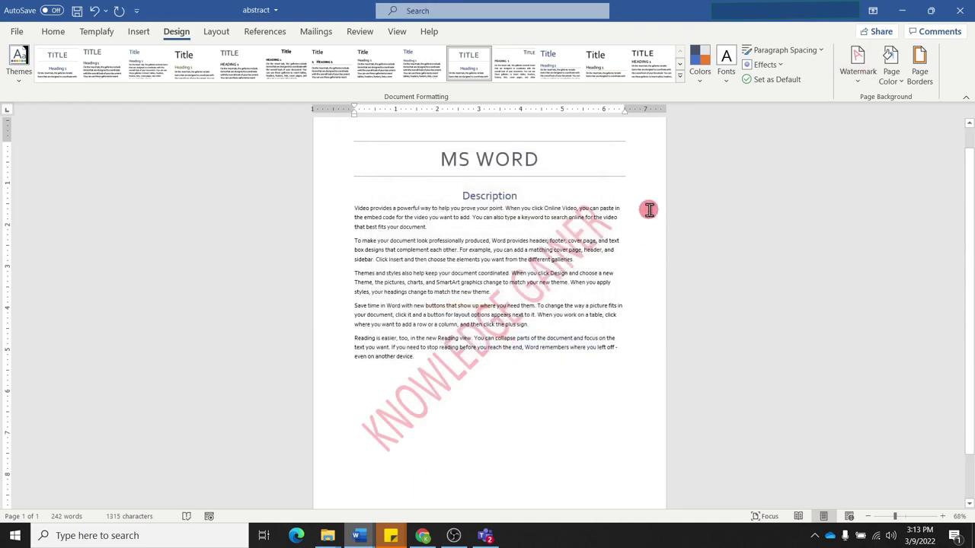
click(859, 82)
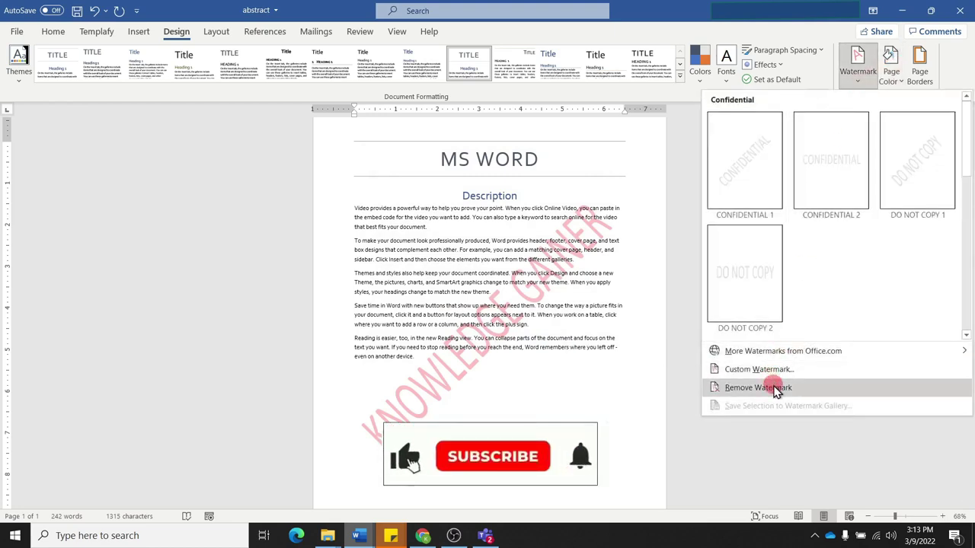
Remove the KNOWLEDGE GAINER watermark and zoom the page to 92%
click(774, 386)
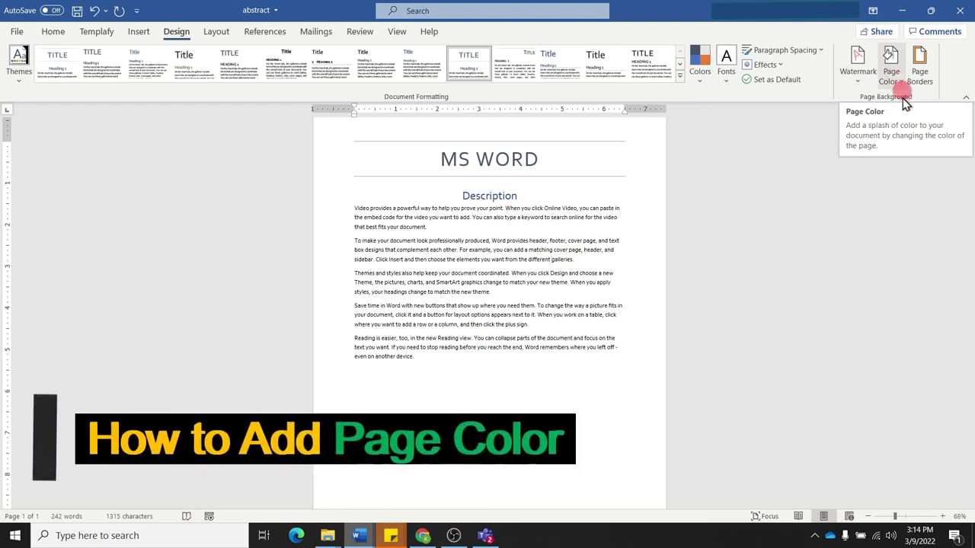
click(904, 518)
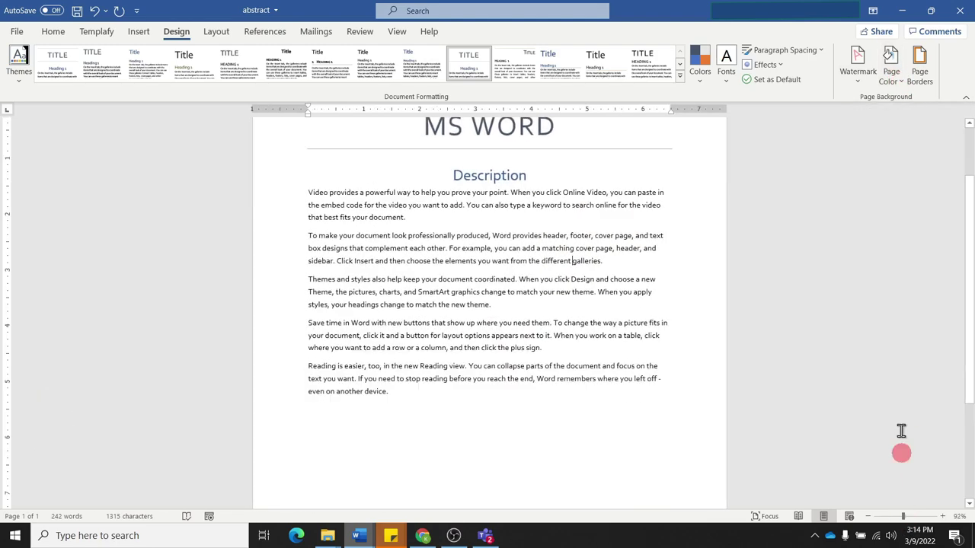
Fill the page background with the light green theme colour from Page Color
click(902, 86)
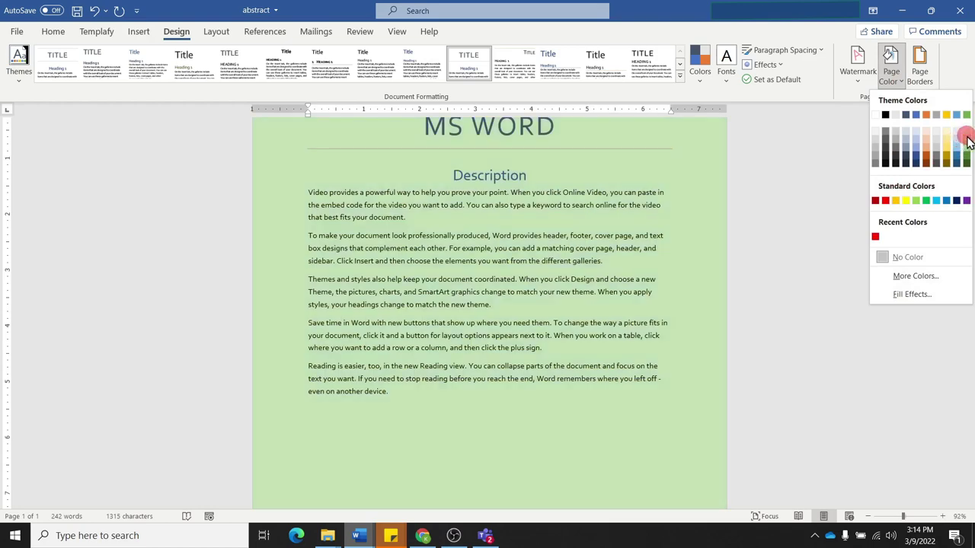
click(967, 141)
scroll(631, 255, up, 1)
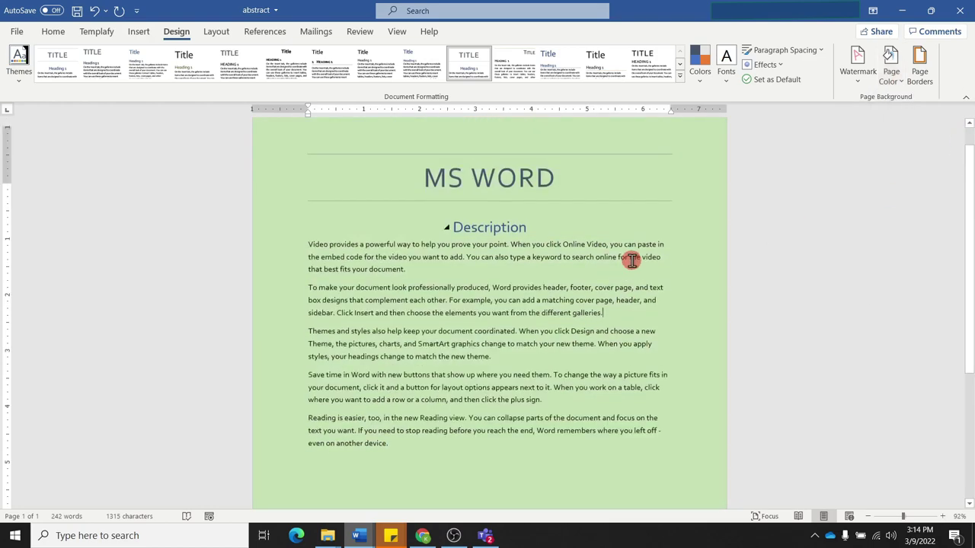
scroll(632, 260, up, 1)
scroll(632, 261, down, 1)
scroll(632, 260, down, 2)
scroll(632, 260, down, 2)
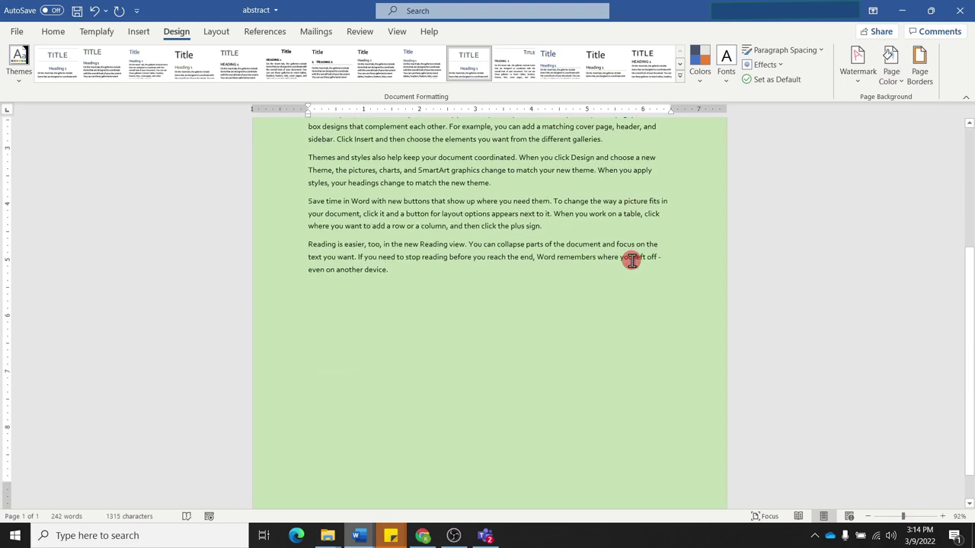
scroll(632, 260, up, 3)
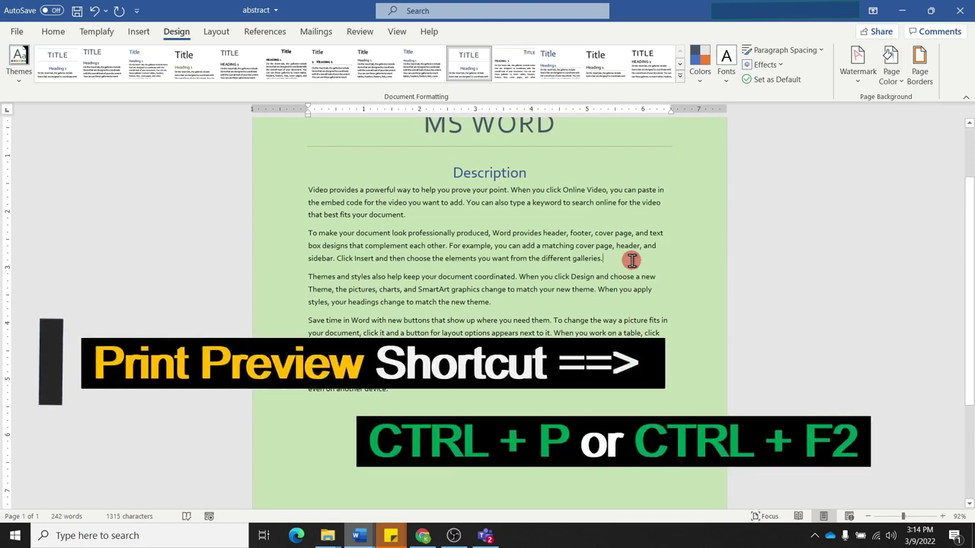
Check the green page in print preview, then return to editing
key(ctrl+F2)
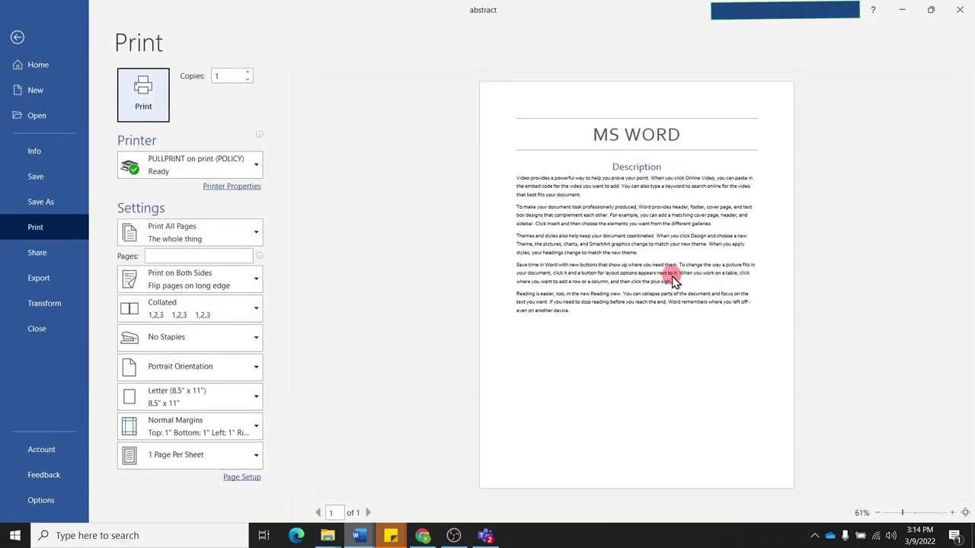
key(Escape)
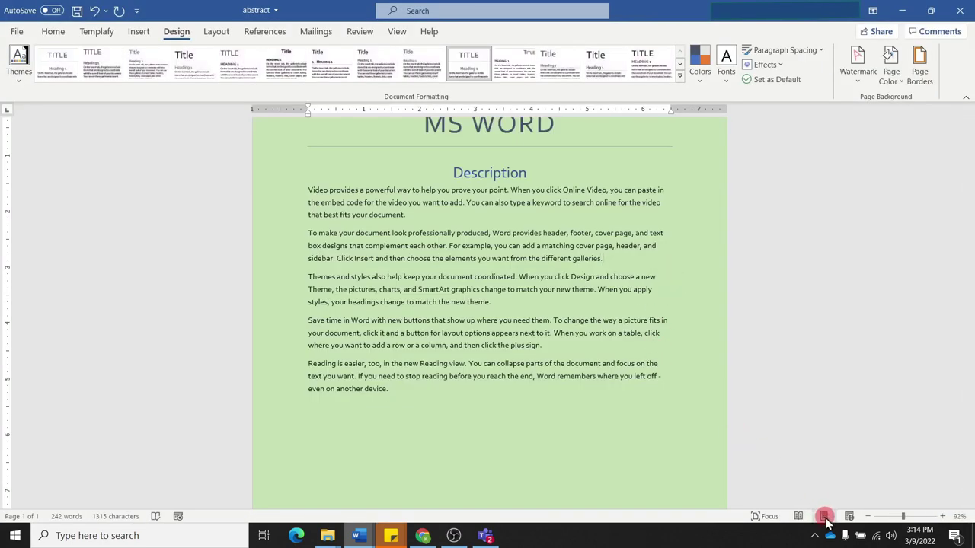
click(623, 268)
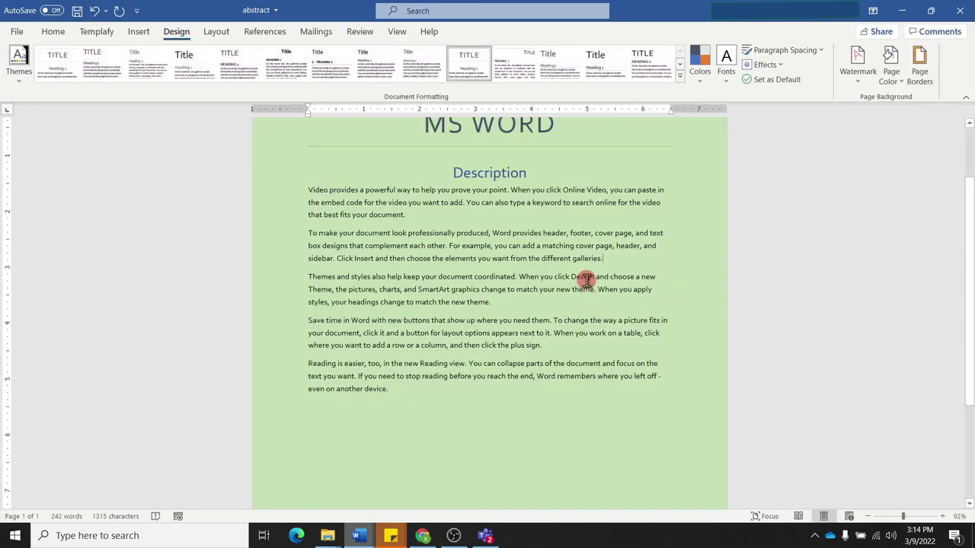
click(904, 89)
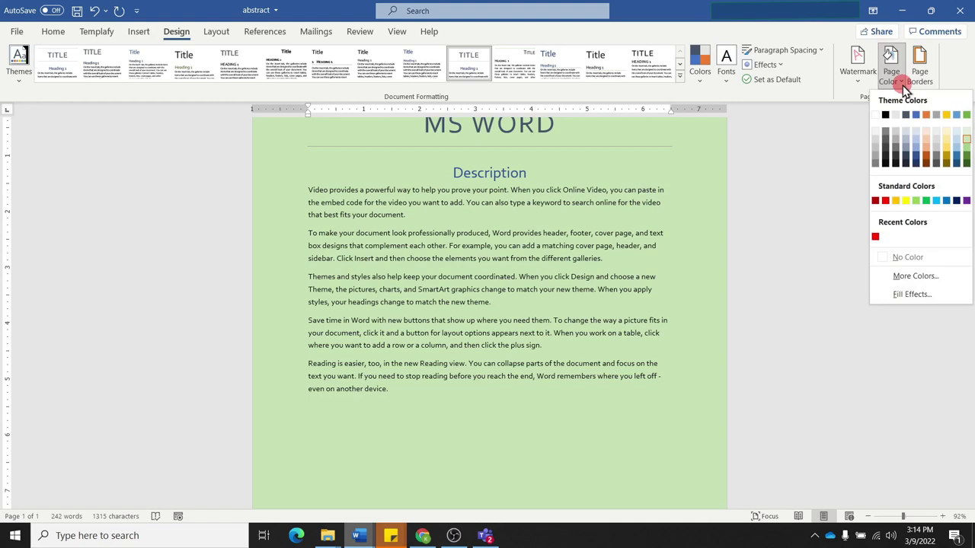
Add the diagonal CONFIDENTIAL watermark and check it in print preview
click(860, 85)
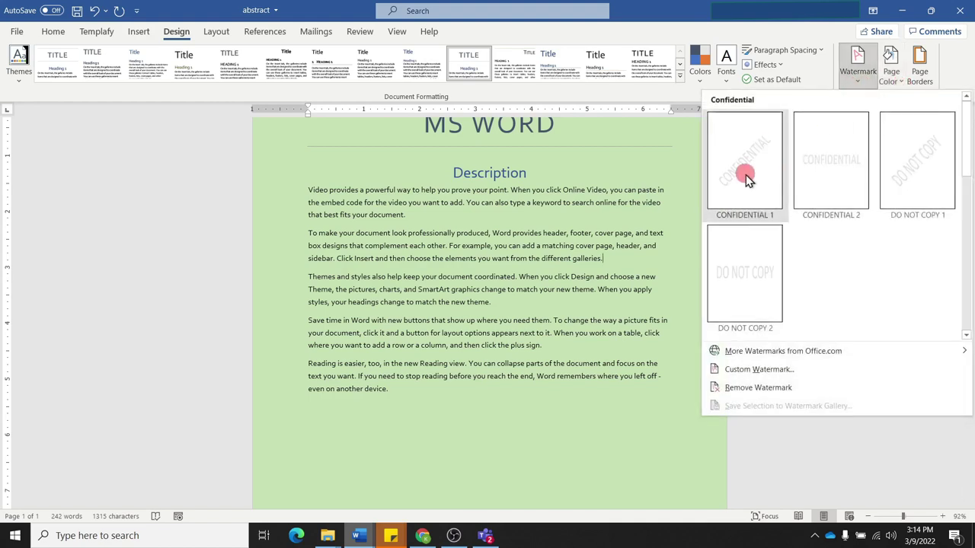
click(745, 174)
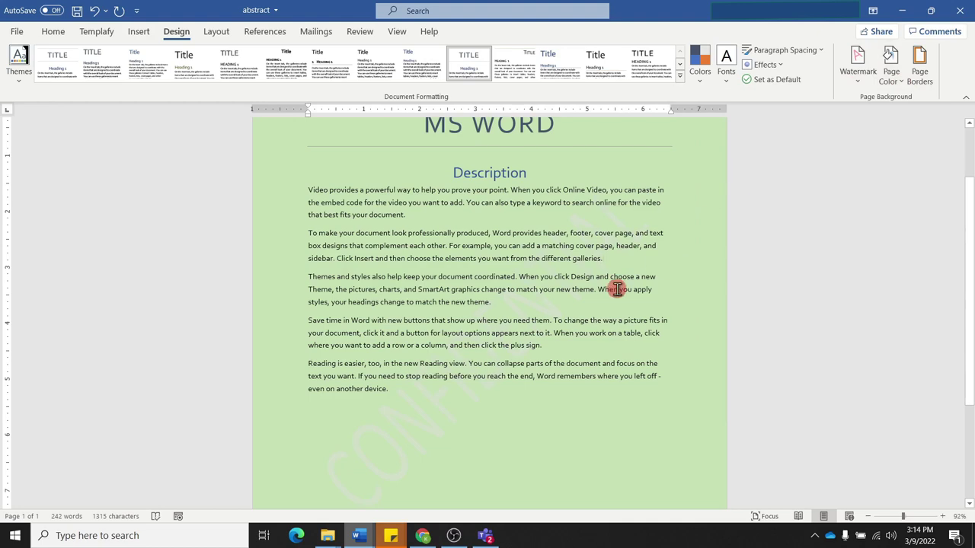
key(ctrl+p)
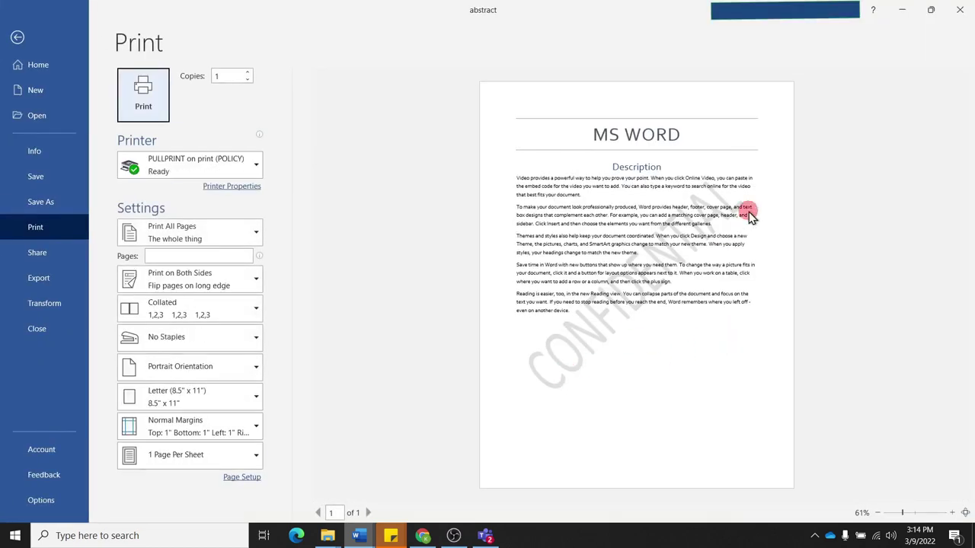
key(Escape)
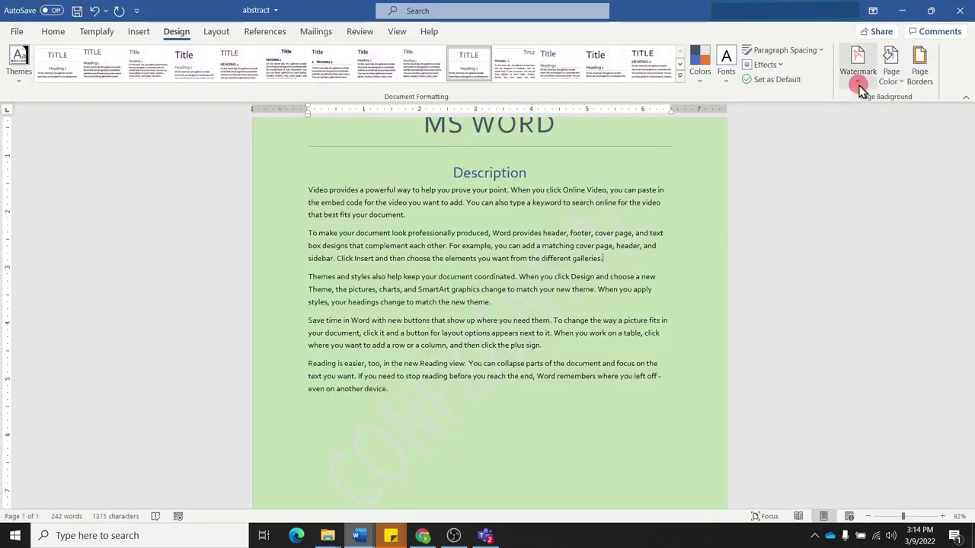
Set Page Color to No Color, clearing the green background
click(891, 86)
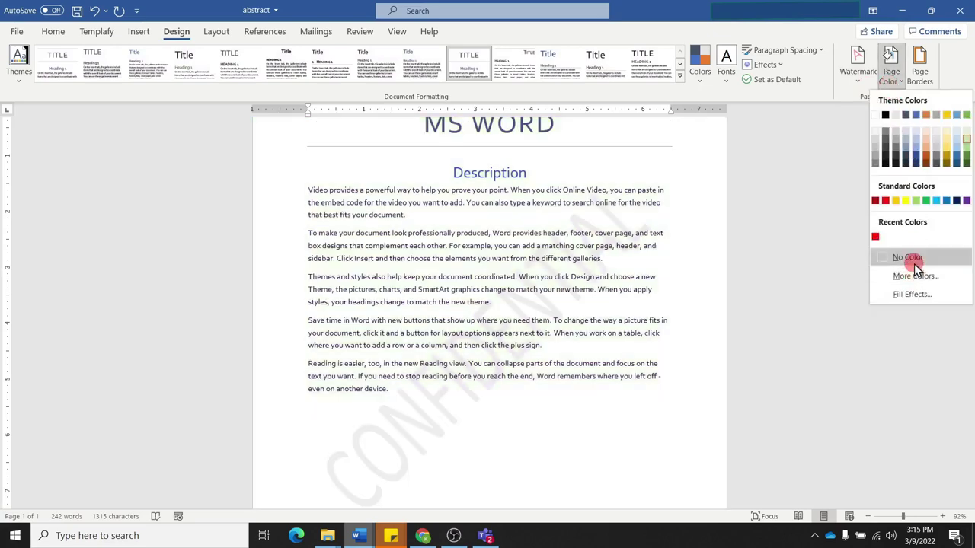
click(914, 263)
click(891, 82)
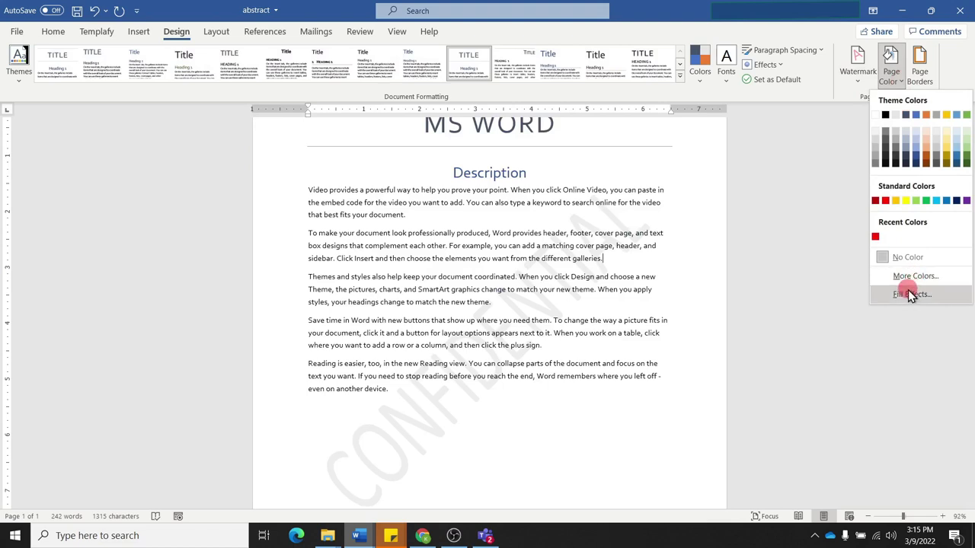
click(824, 178)
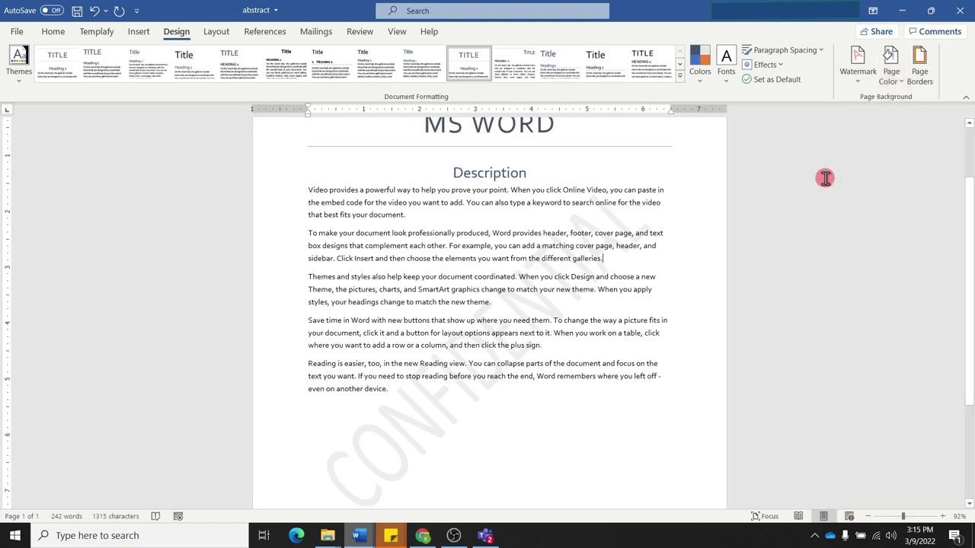
click(658, 142)
click(891, 133)
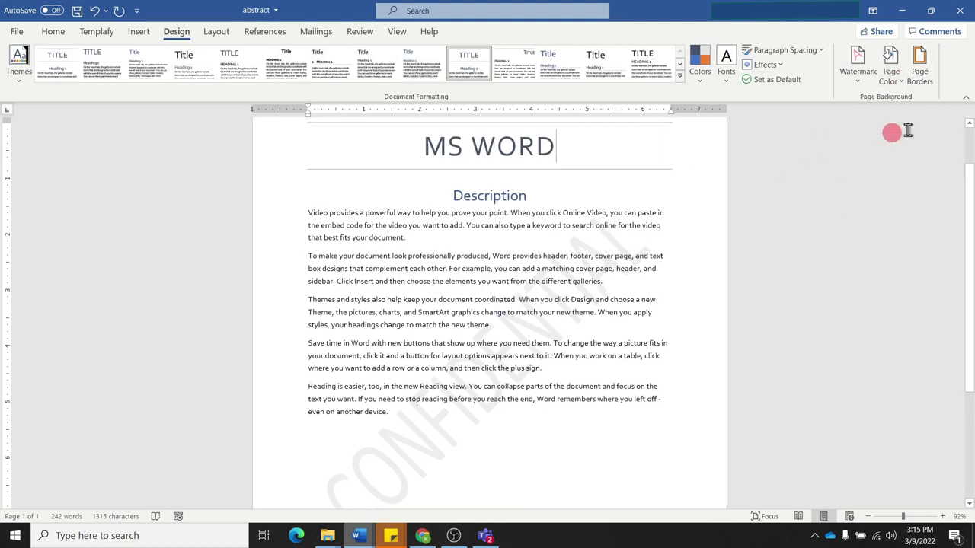
click(932, 82)
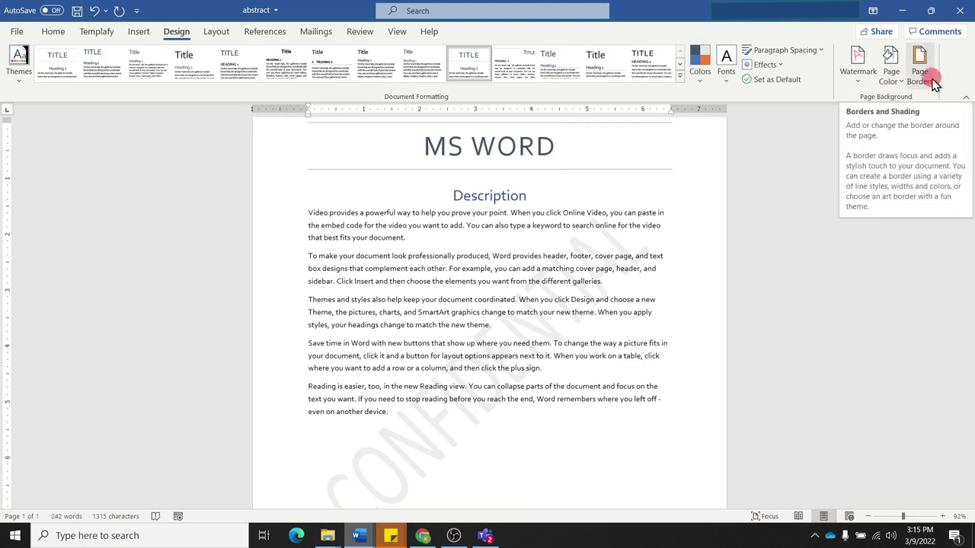
scroll(610, 194, up, 2)
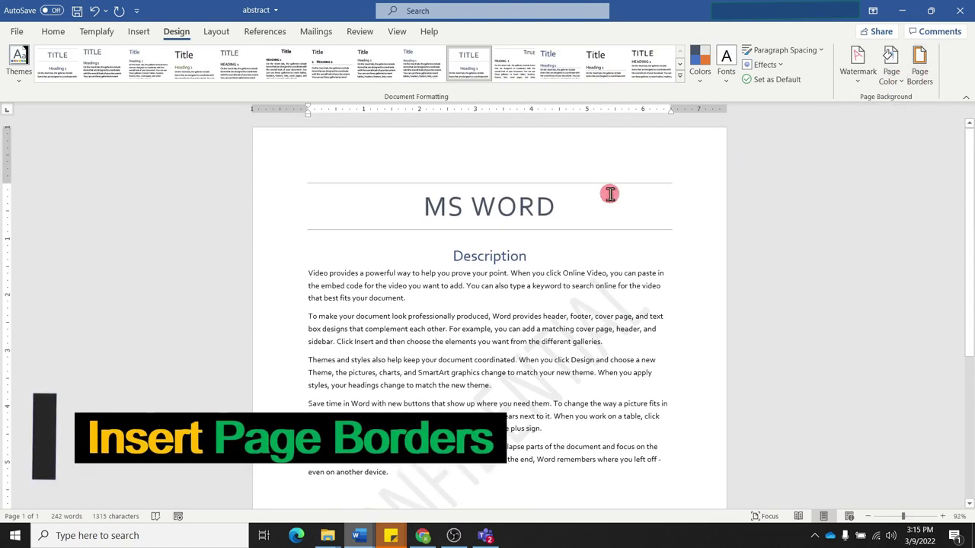
Add a plain Box page border 1½ pt wide
click(921, 68)
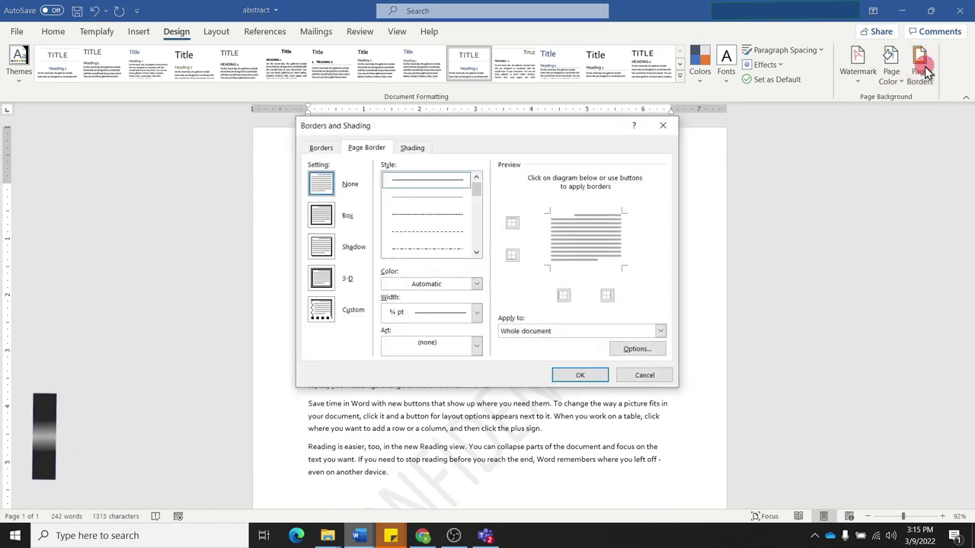
click(322, 219)
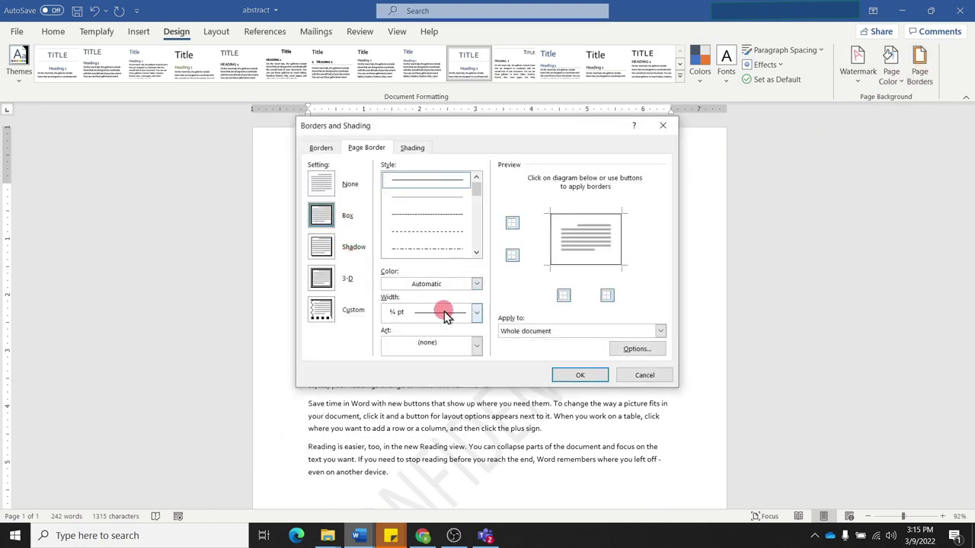
click(474, 313)
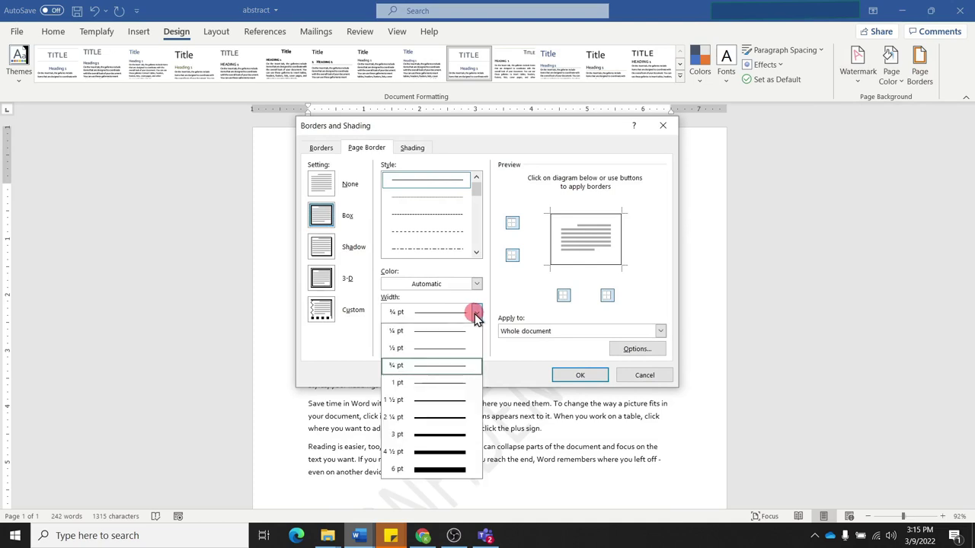
click(433, 399)
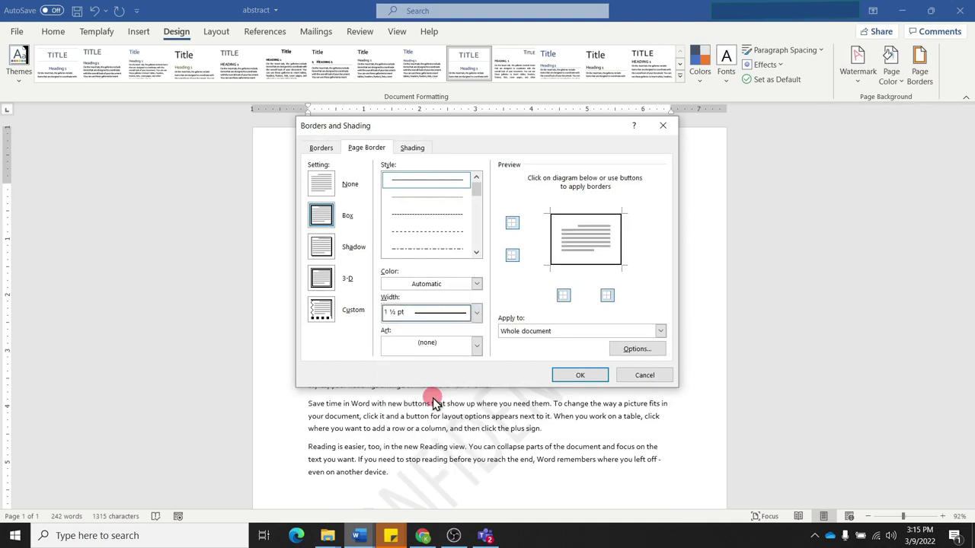
click(578, 374)
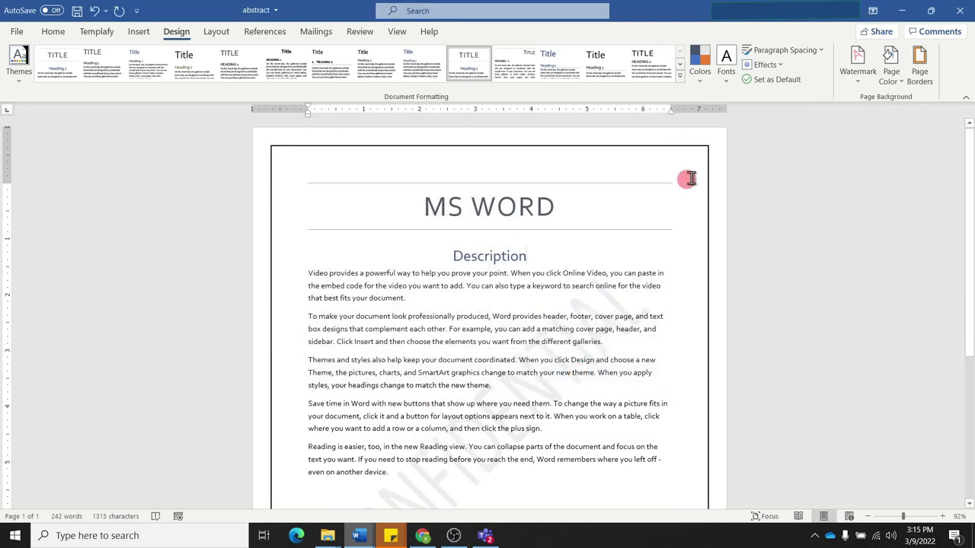
scroll(696, 369, down, 3)
scroll(694, 370, up, 3)
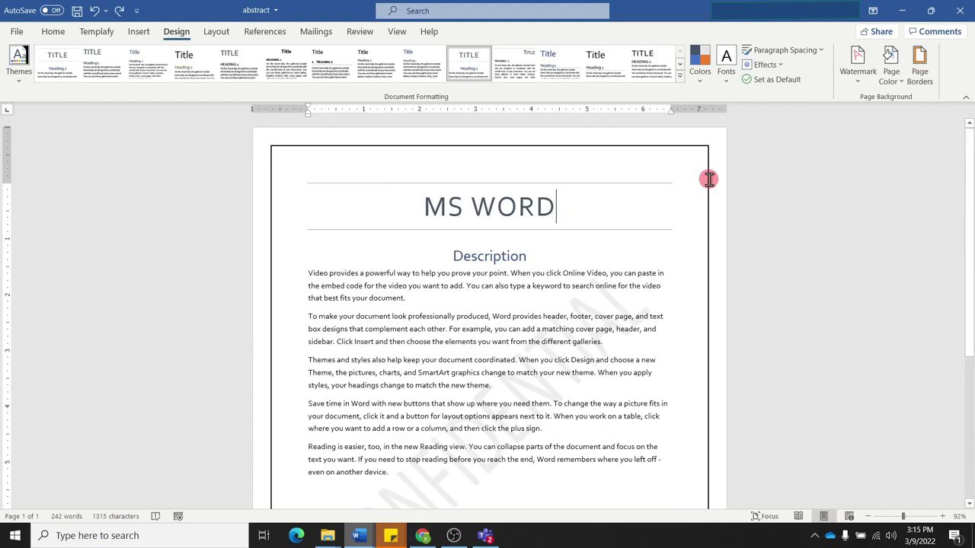
Replace the box page border with the green vine art border
click(921, 68)
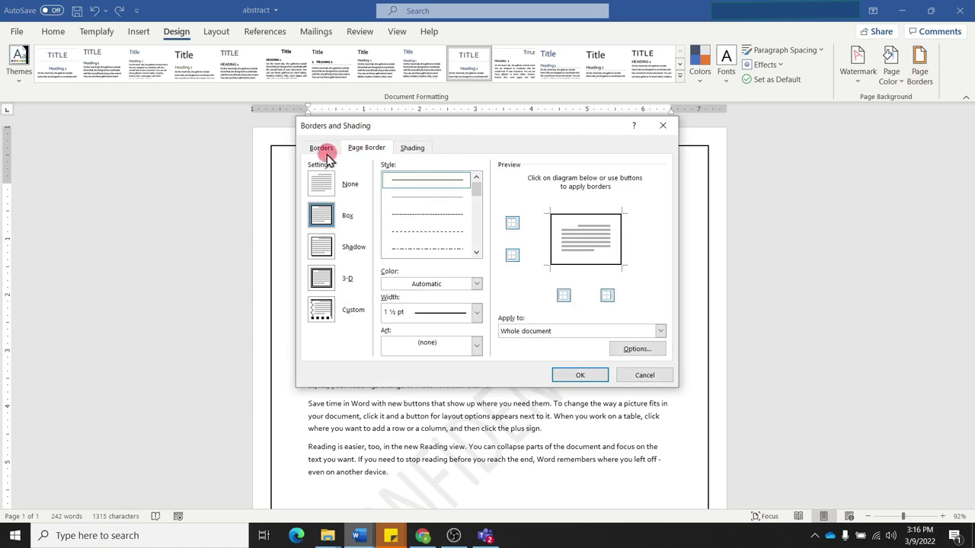
click(372, 150)
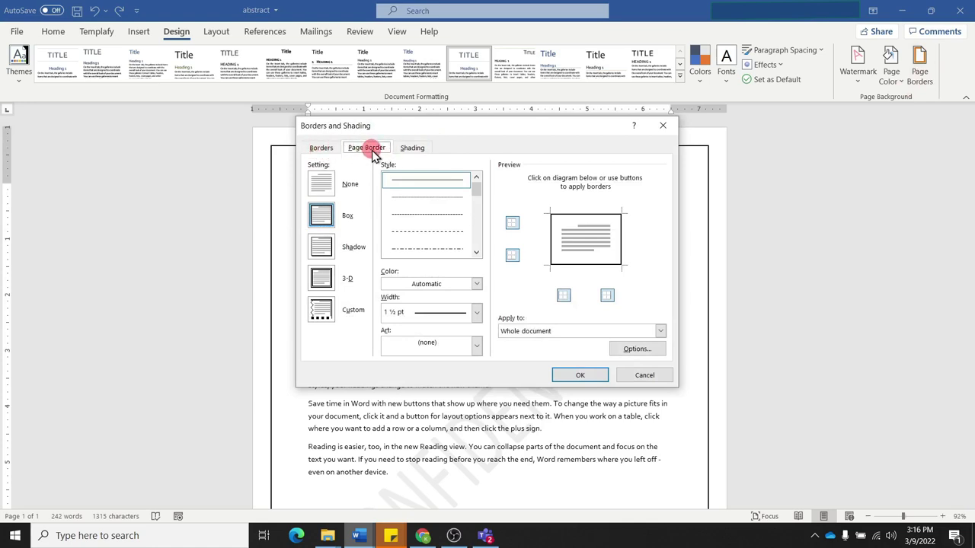
click(477, 347)
drag(477, 365, 477, 386)
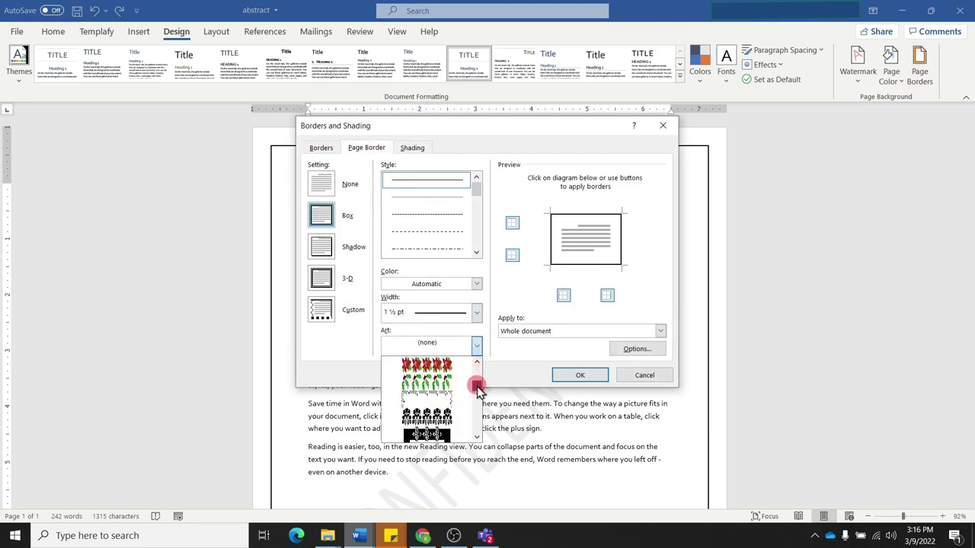
click(477, 386)
click(477, 386)
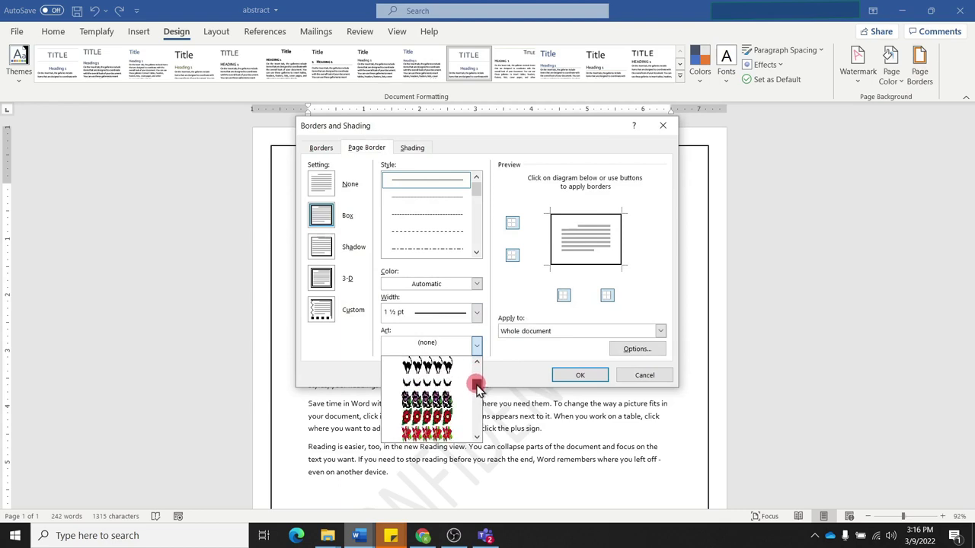
click(476, 386)
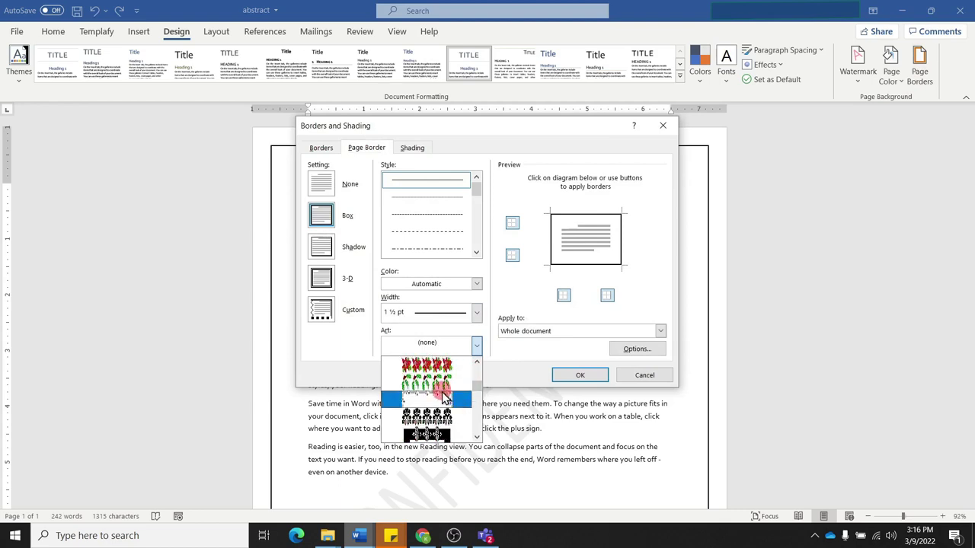
click(430, 387)
click(568, 375)
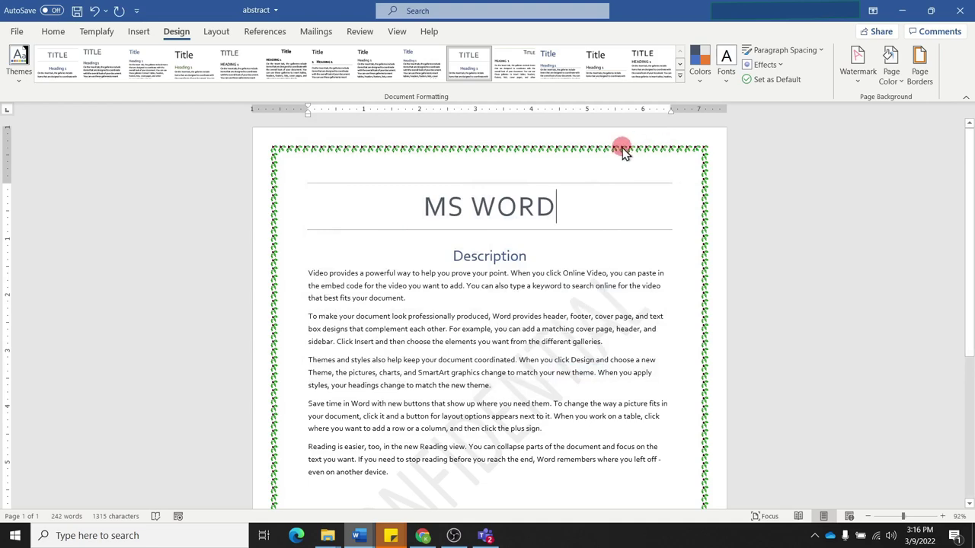
Review the page border's Apply to options and close the dialog
click(921, 83)
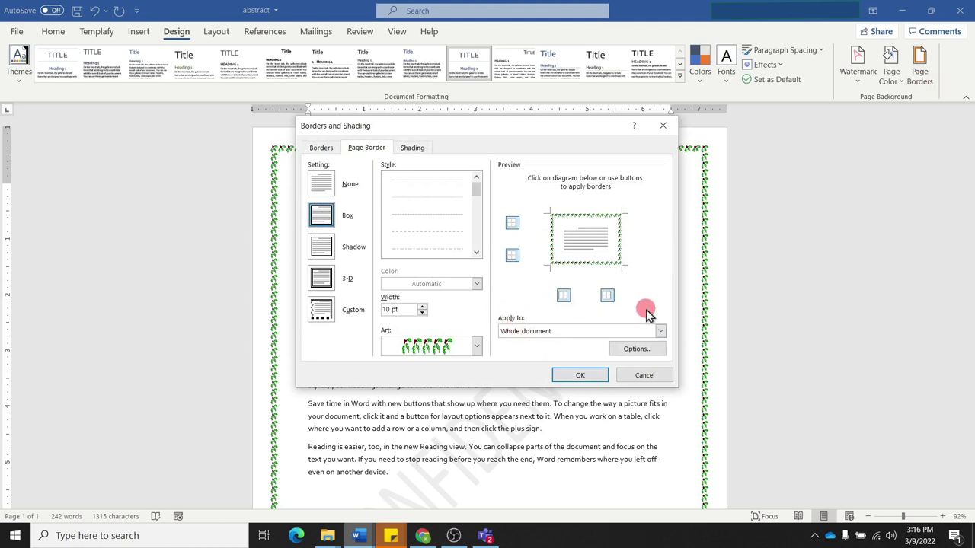
click(660, 331)
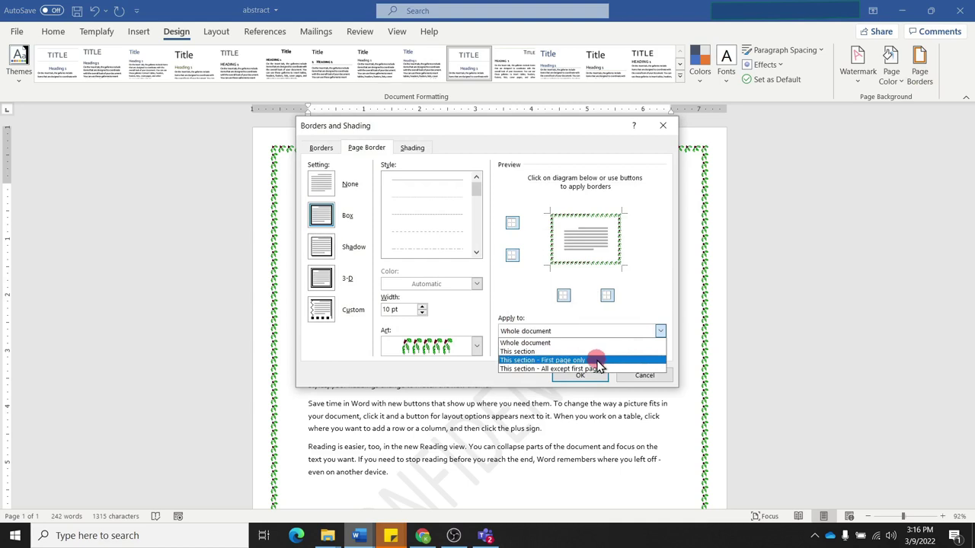
click(579, 375)
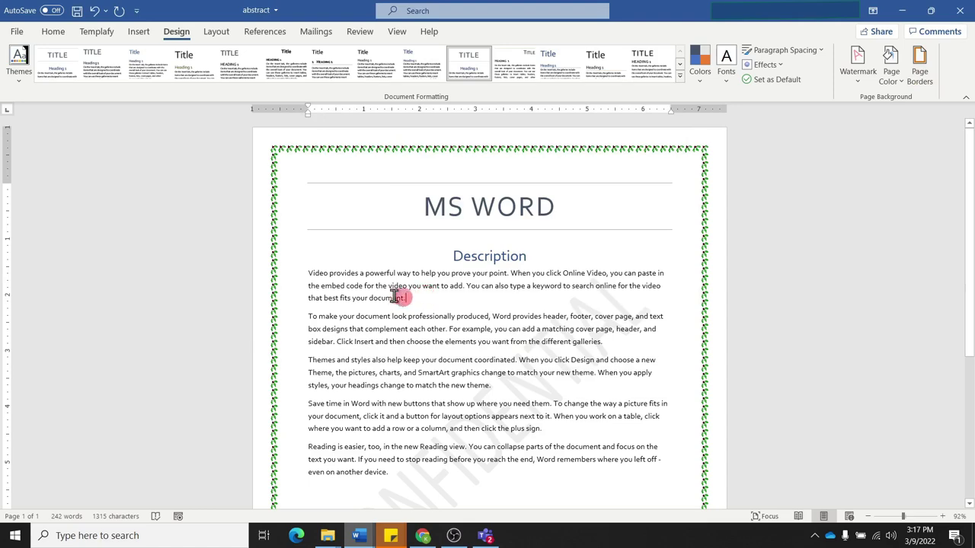
Give the first paragraph under Description a 2¼ pt black Box border applied to the paragraph
drag(396, 298, 304, 273)
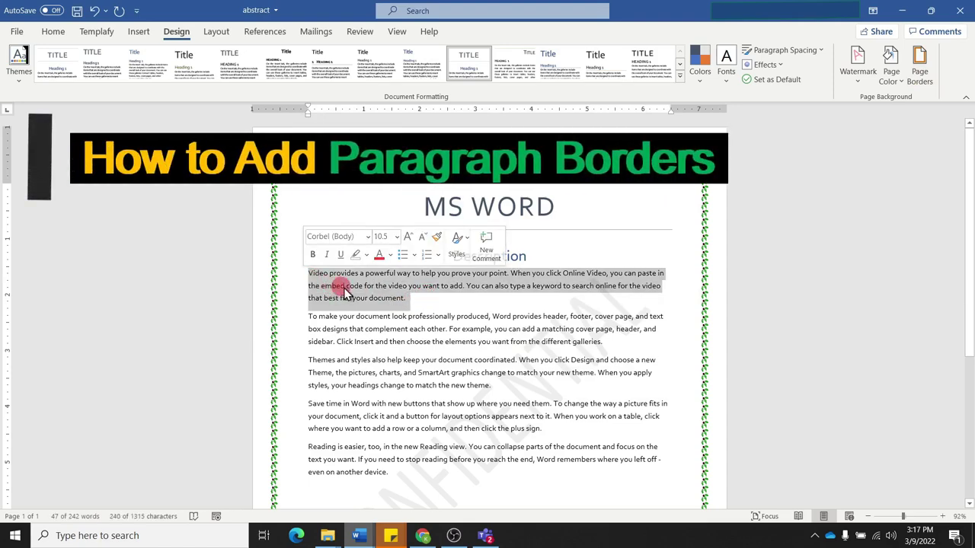
click(919, 67)
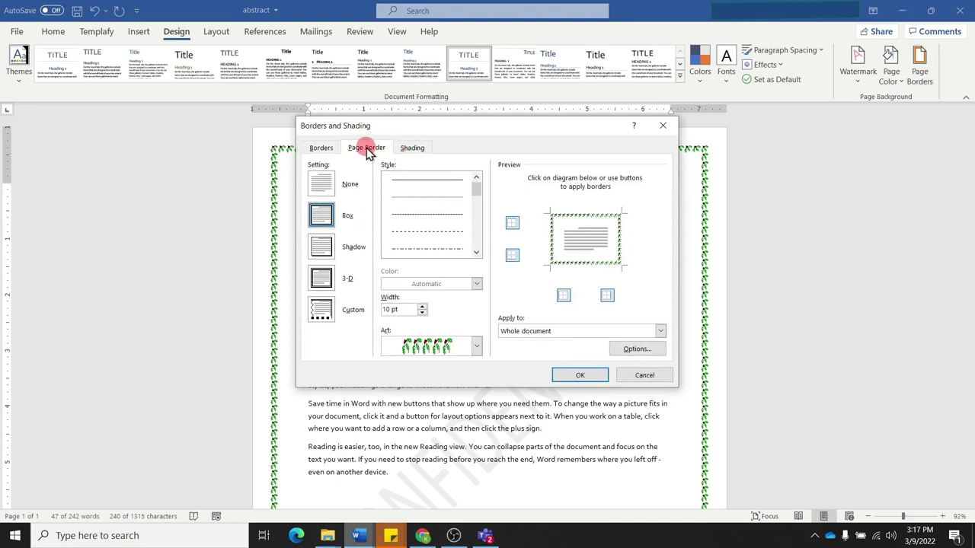
click(322, 149)
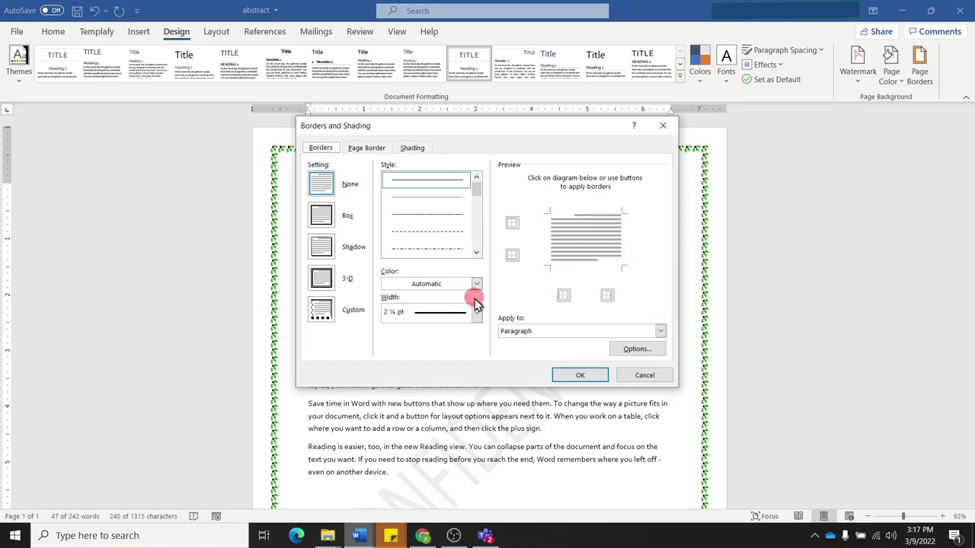
click(660, 331)
click(660, 331)
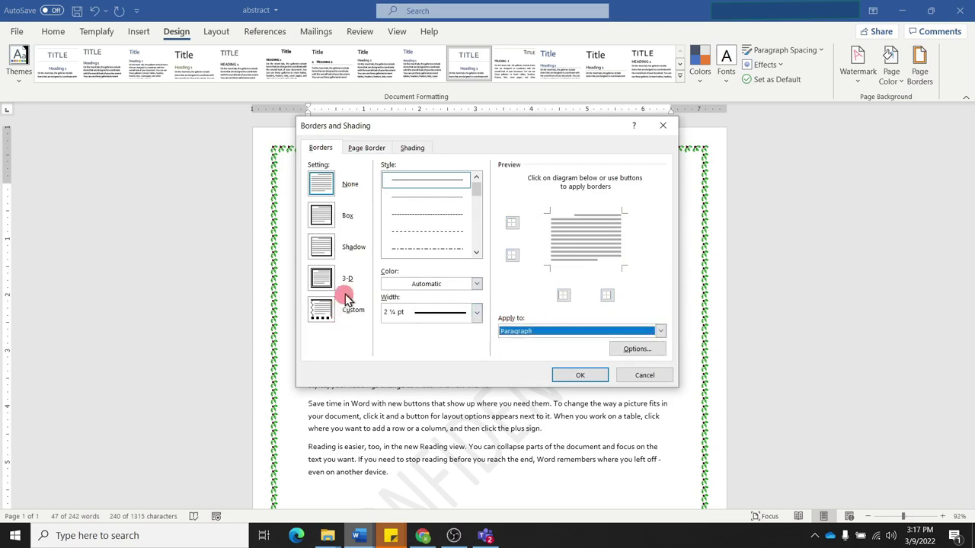
click(322, 216)
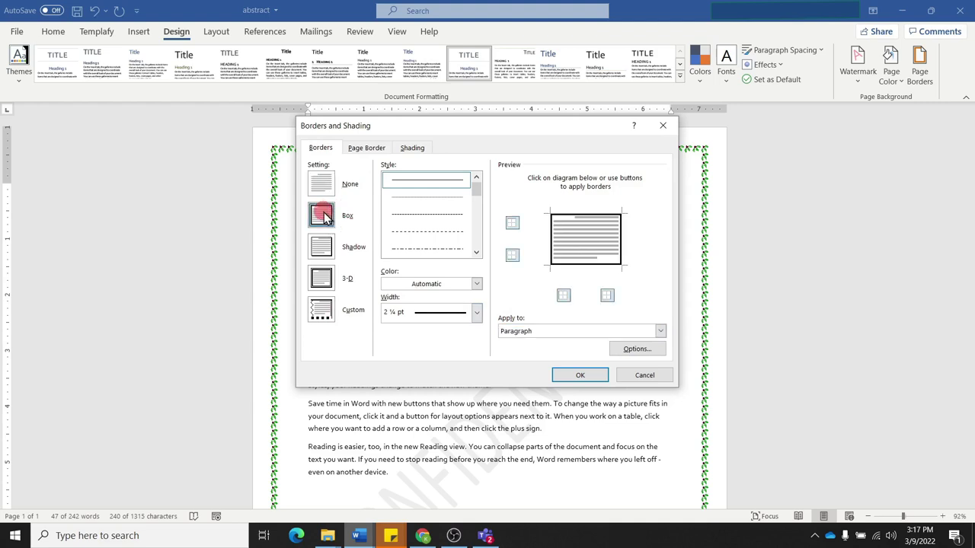
click(583, 374)
click(584, 375)
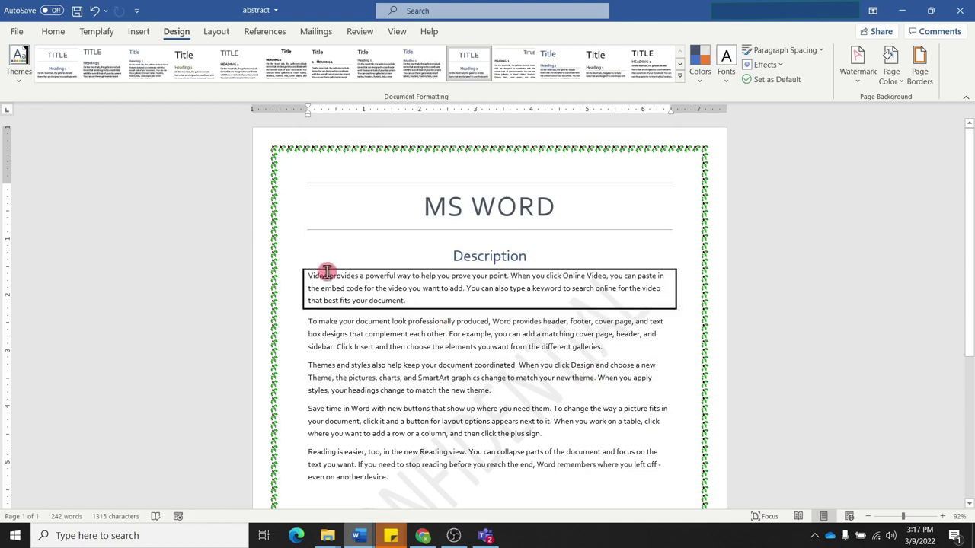